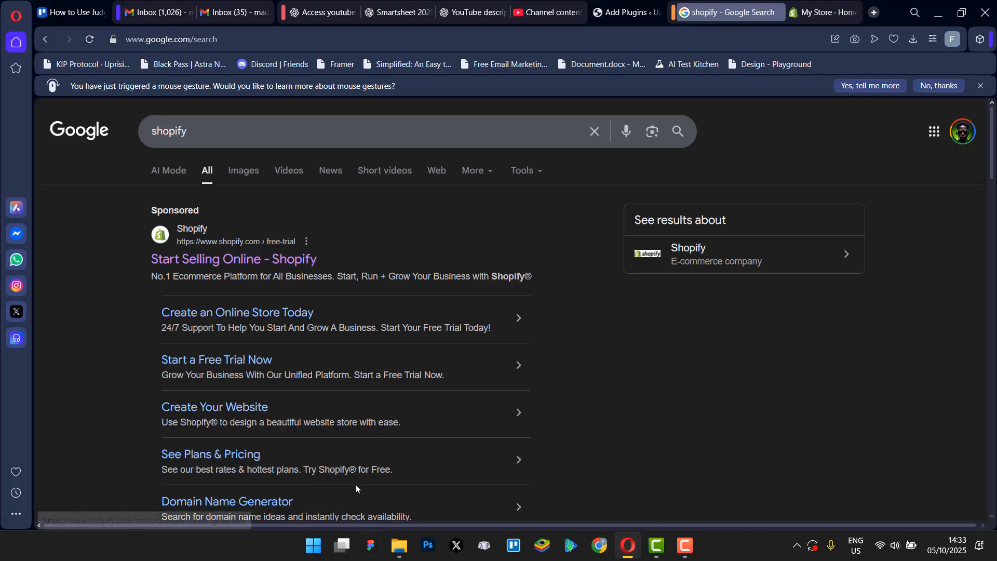
Step: Switch from the Google results for Shopify to the My Store admin and check its account menu
scroll(245, 244, down, 1)
scroll(247, 254, down, 10)
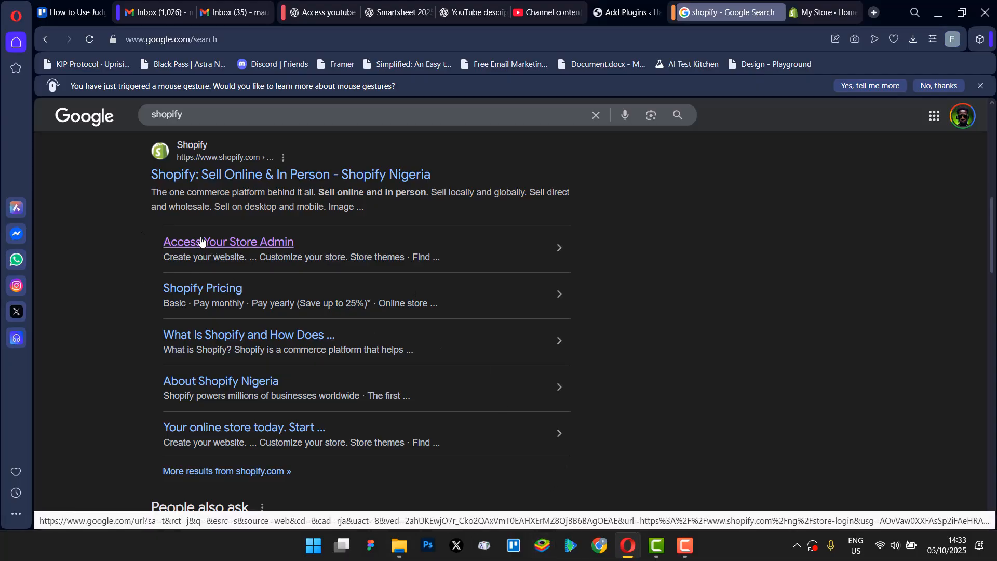
scroll(270, 244, up, 10)
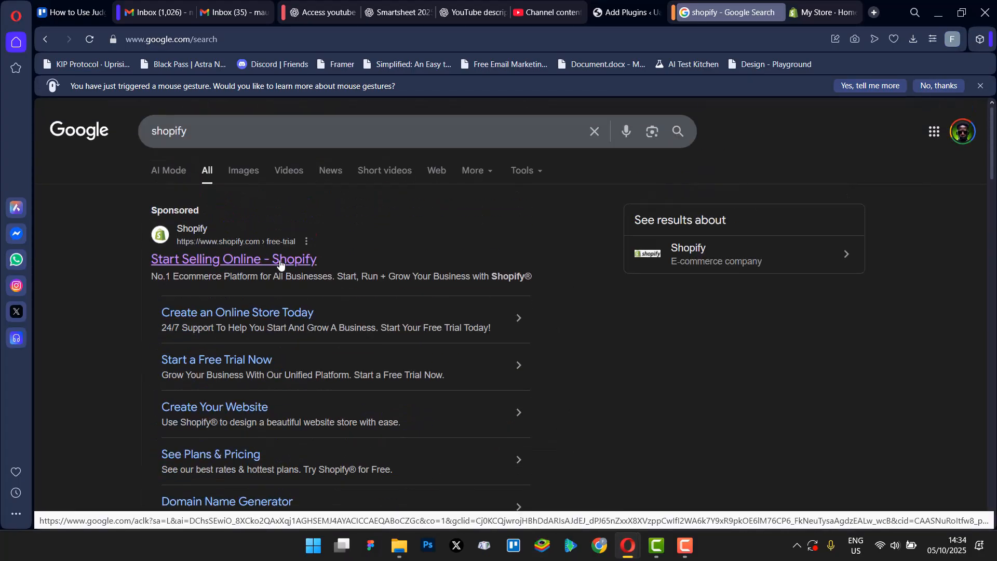
key(ctrl+Tab)
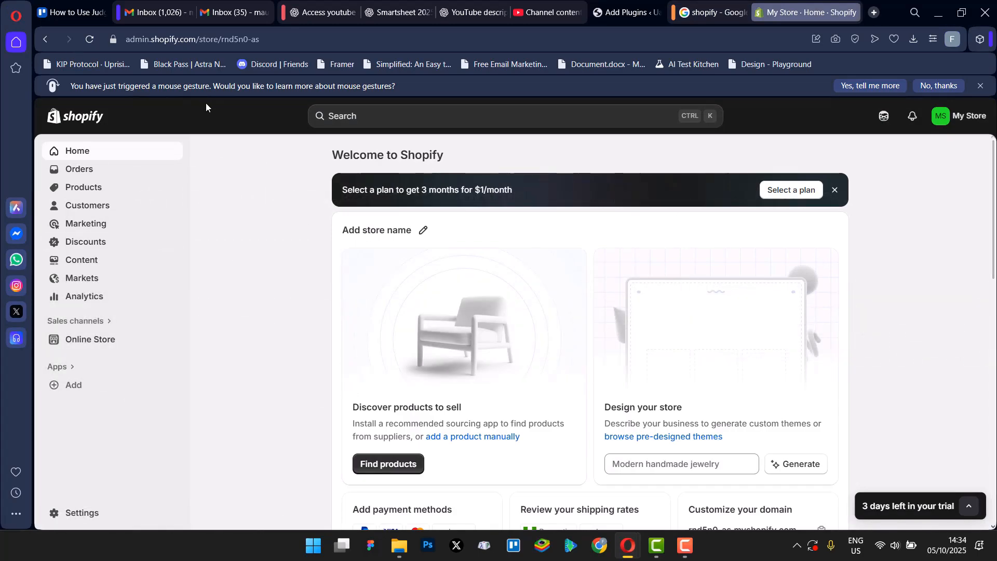
click(970, 121)
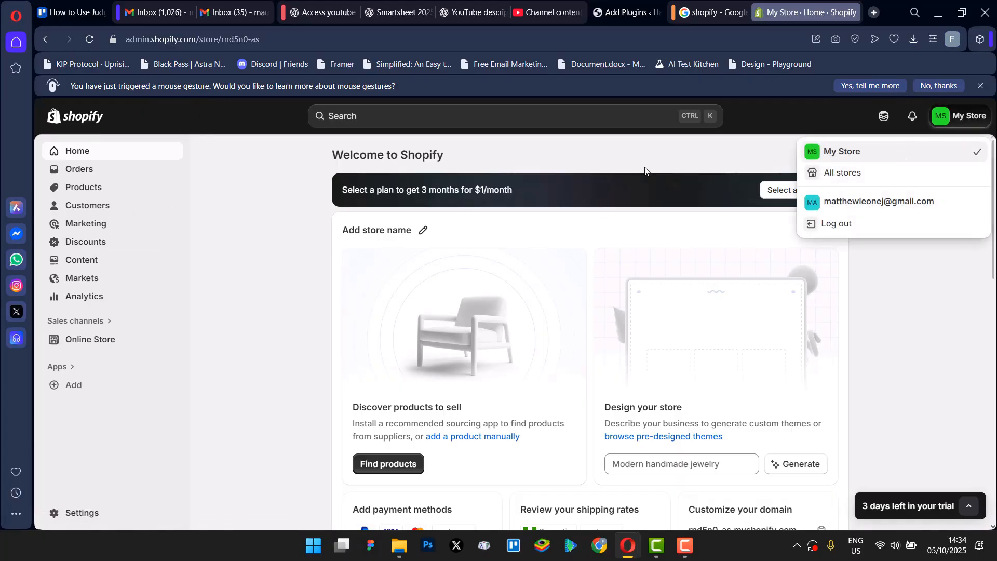
click(631, 165)
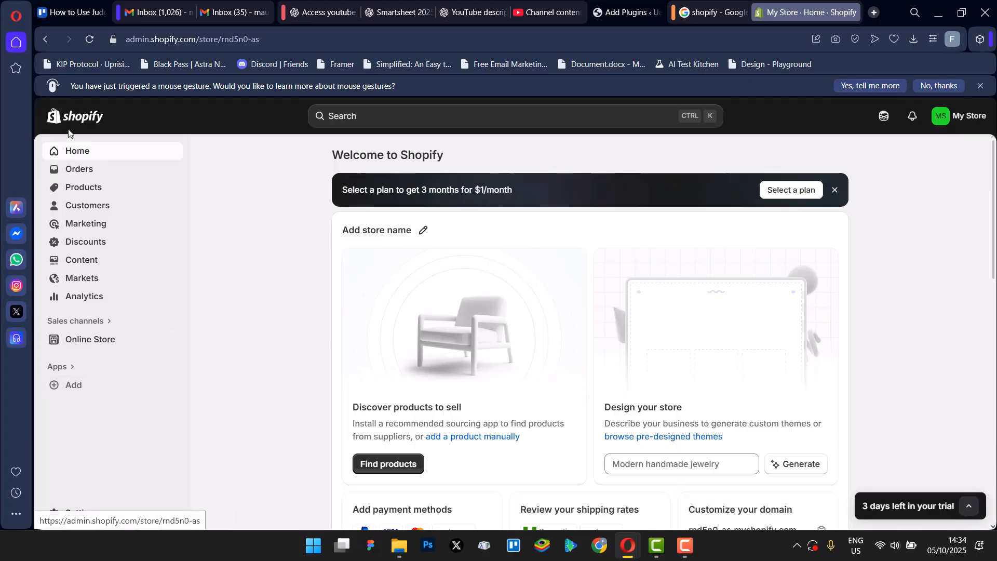
Step: Install the Judge.me Product Reviews app from the apps recommended for the store, accepting the requested data access
click(79, 388)
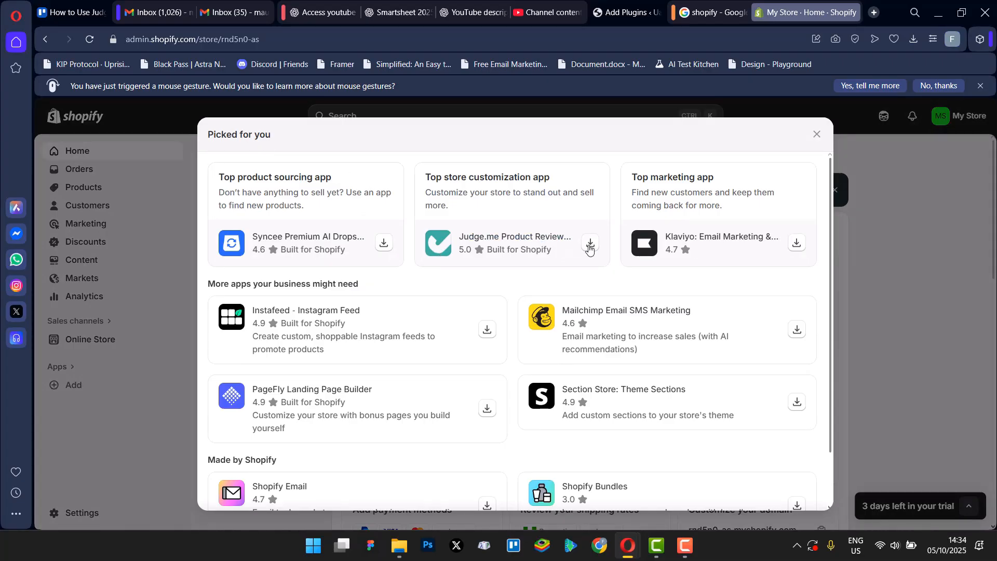
scroll(371, 357, down, 3)
scroll(452, 372, up, 3)
click(592, 245)
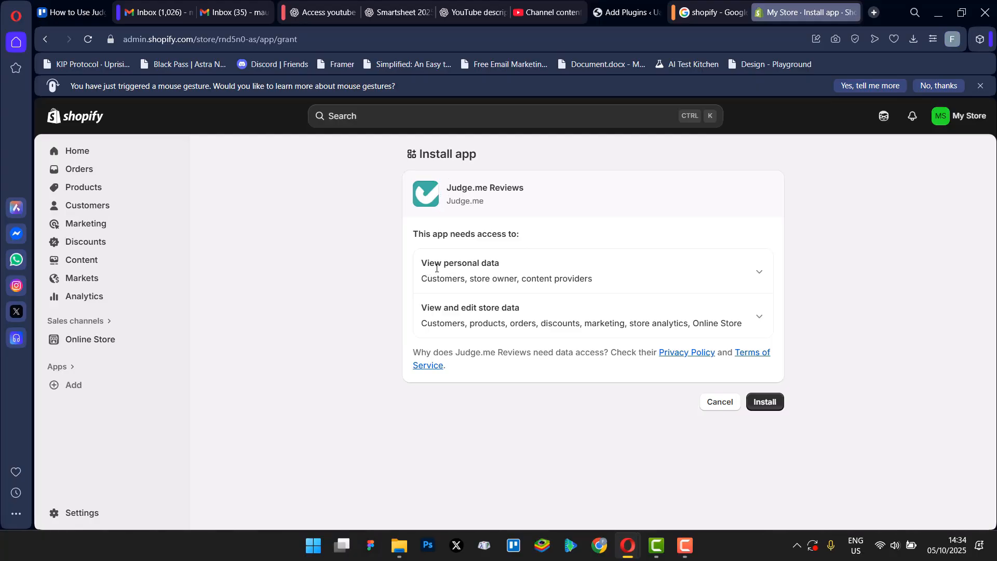
drag(424, 271, 545, 272)
drag(427, 278, 619, 286)
click(620, 287)
click(765, 406)
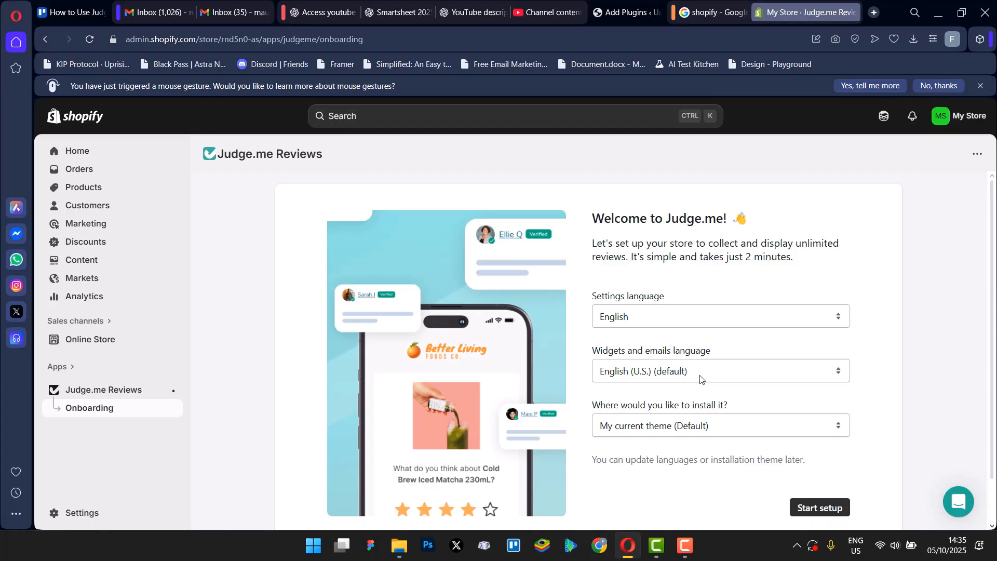
Step: Choose My current theme (Default) as the installation theme and start the Judge.me setup
click(666, 431)
click(645, 444)
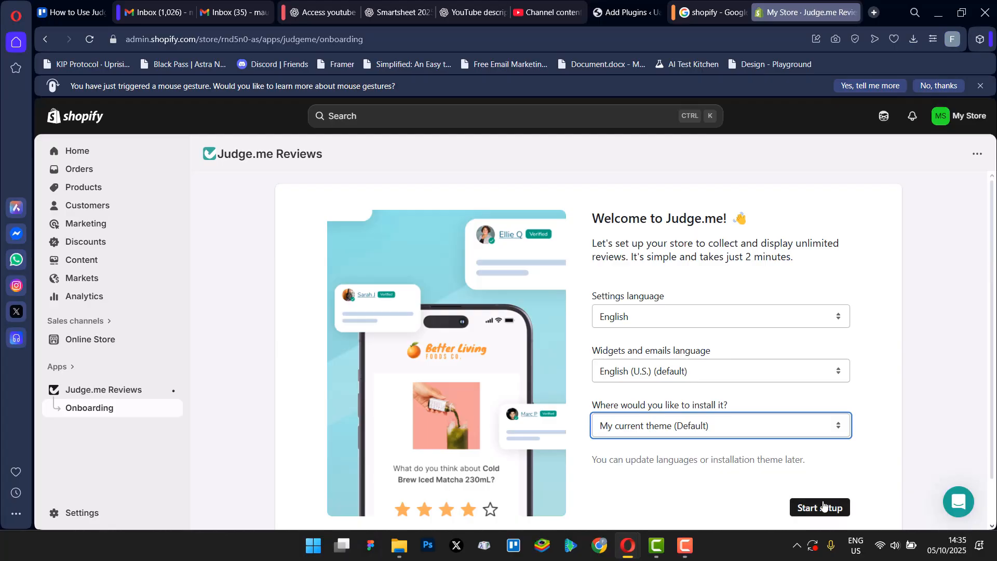
scroll(826, 504, down, 1)
click(821, 457)
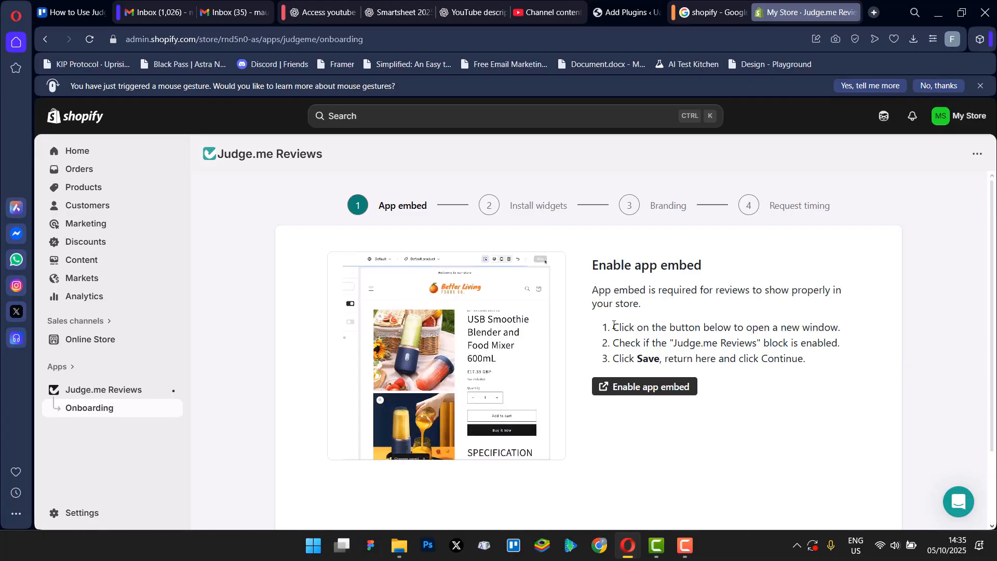
Step: Enable the Judge.me app embed in the store's theme editor and save the theme
drag(613, 327, 845, 338)
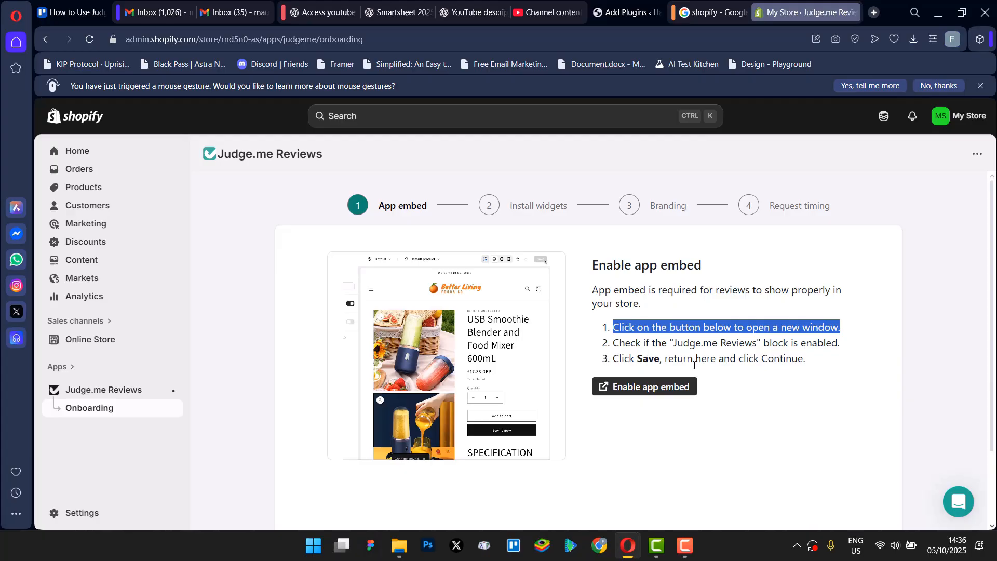
scroll(698, 387, down, 2)
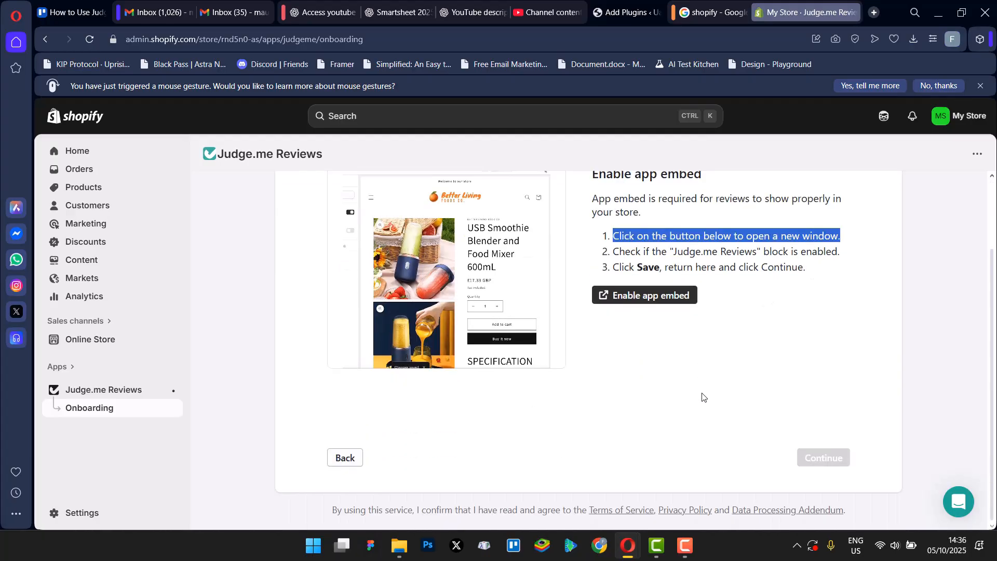
scroll(703, 396, up, 2)
click(672, 387)
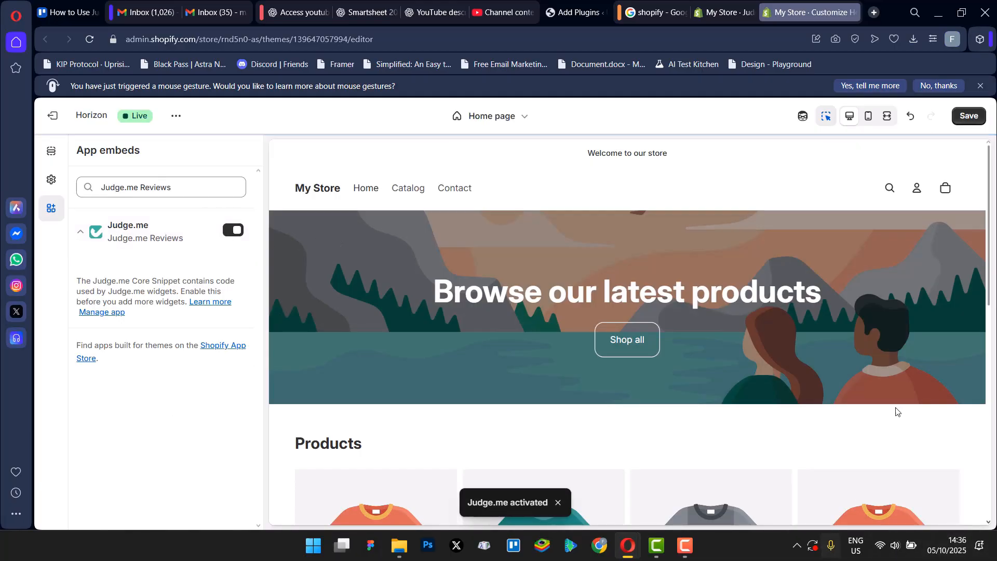
click(559, 502)
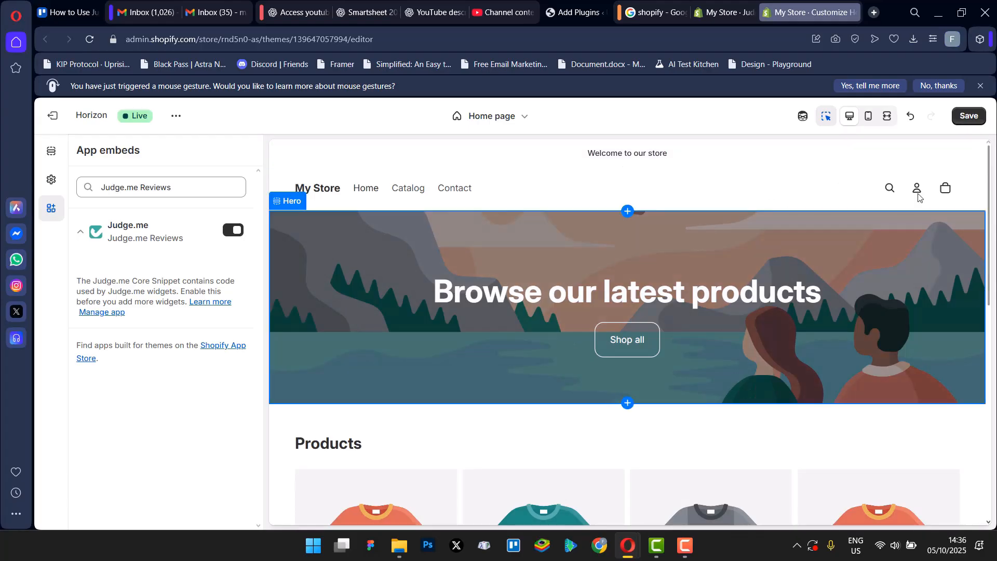
click(968, 116)
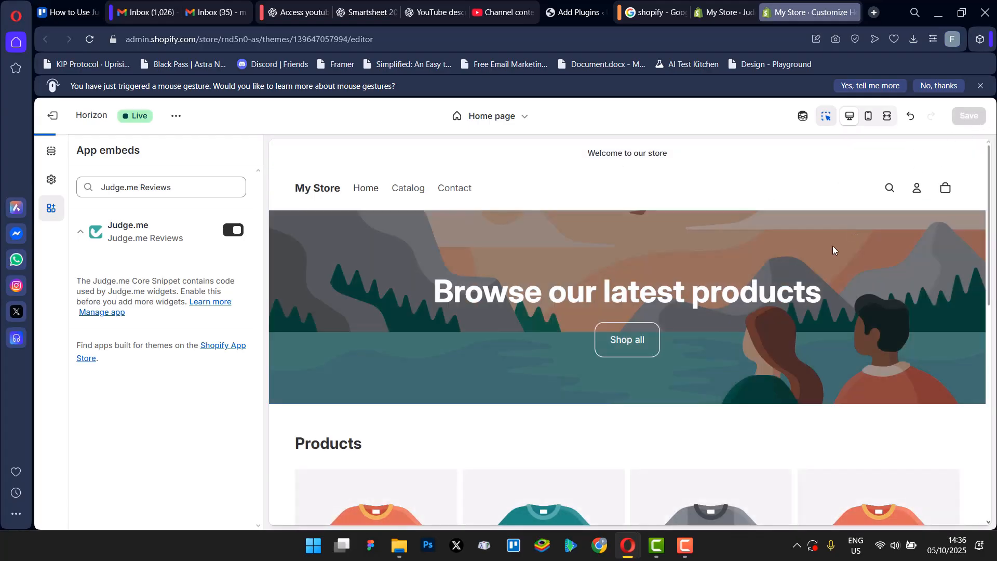
Step: Return to the Judge.me onboarding and continue to the widget installation stage
click(723, 12)
scroll(748, 410, down, 4)
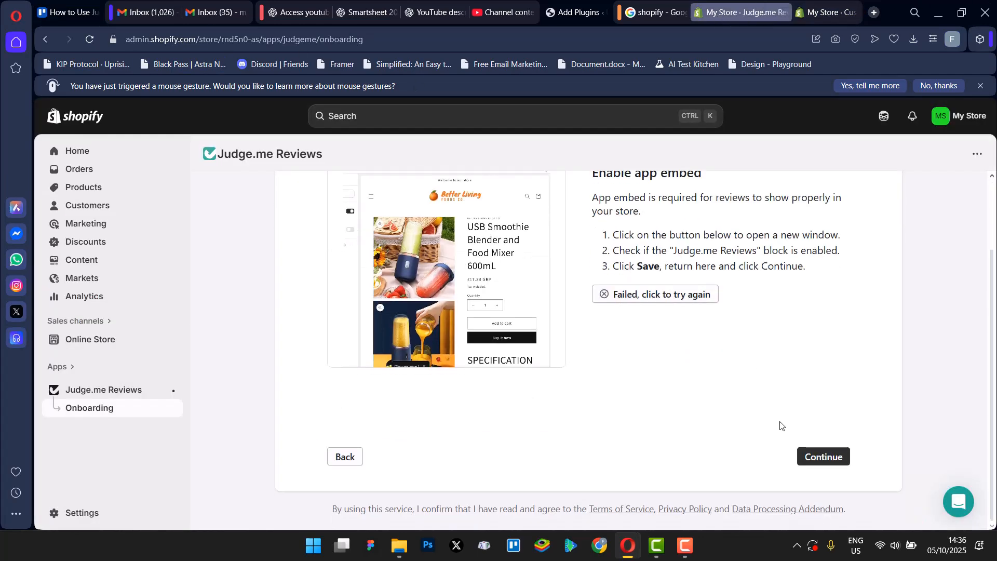
click(832, 455)
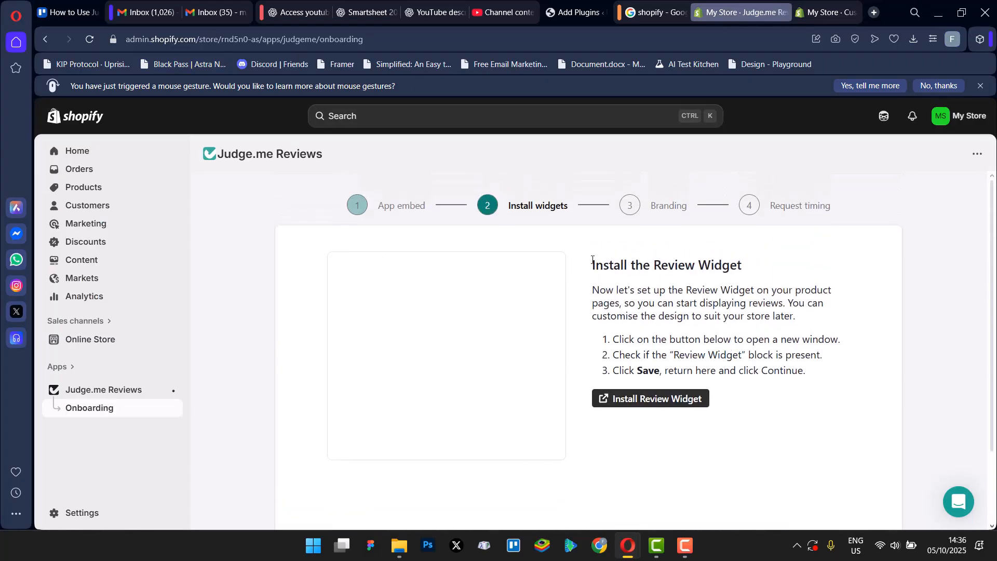
Step: Try to install the Review Widget and check the Judge.me embed and home page preview in the theme editor
drag(593, 260, 753, 267)
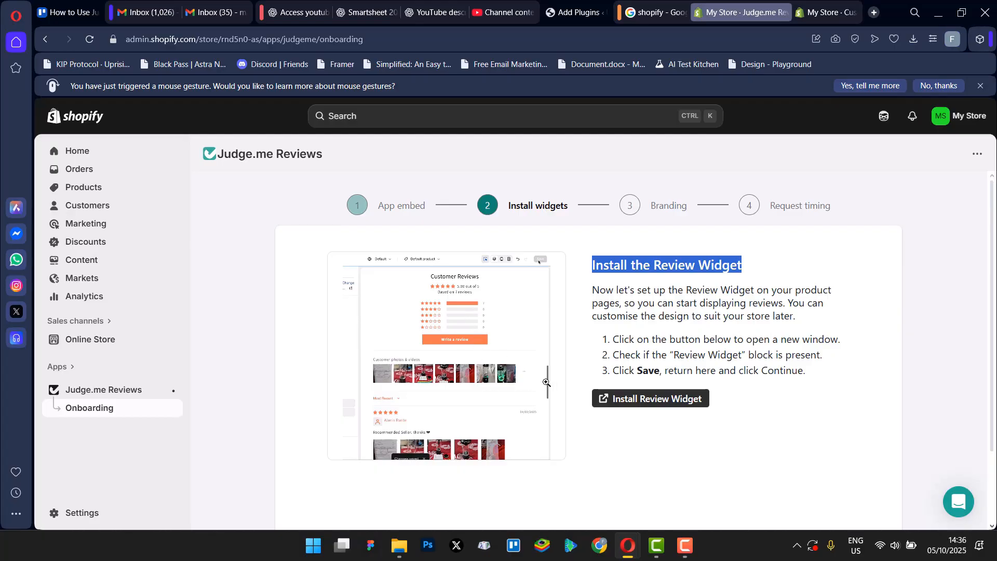
drag(616, 341, 826, 355)
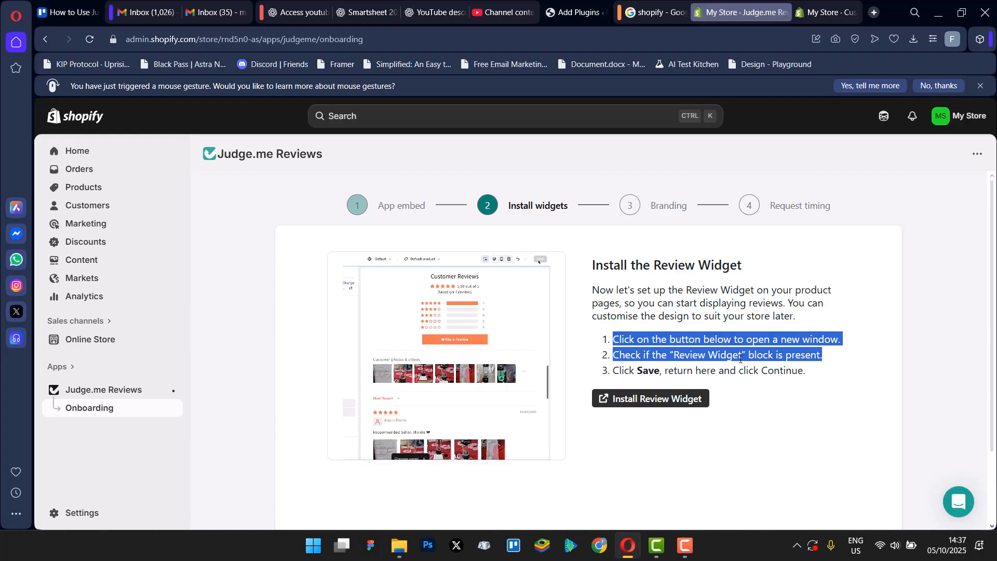
click(792, 408)
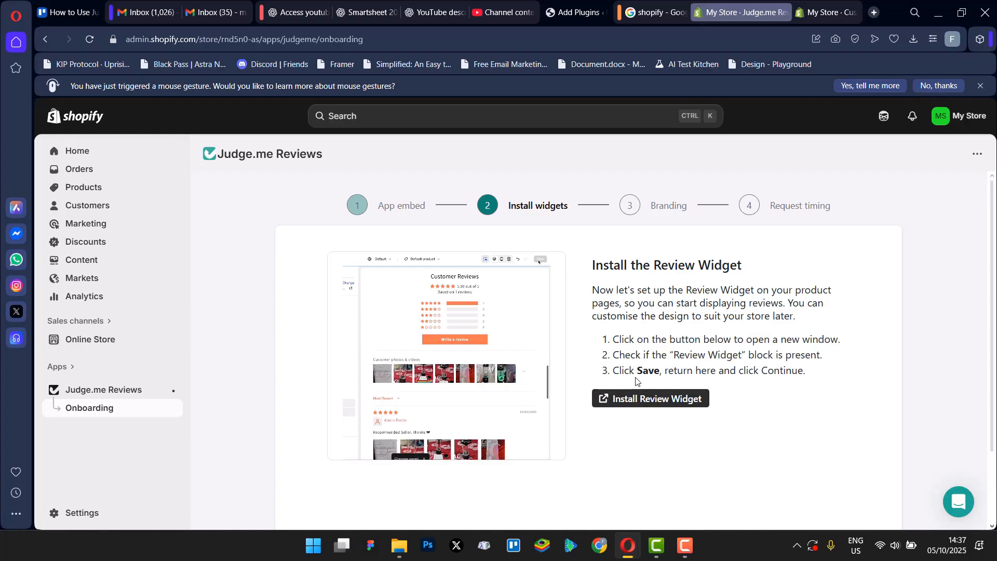
click(656, 400)
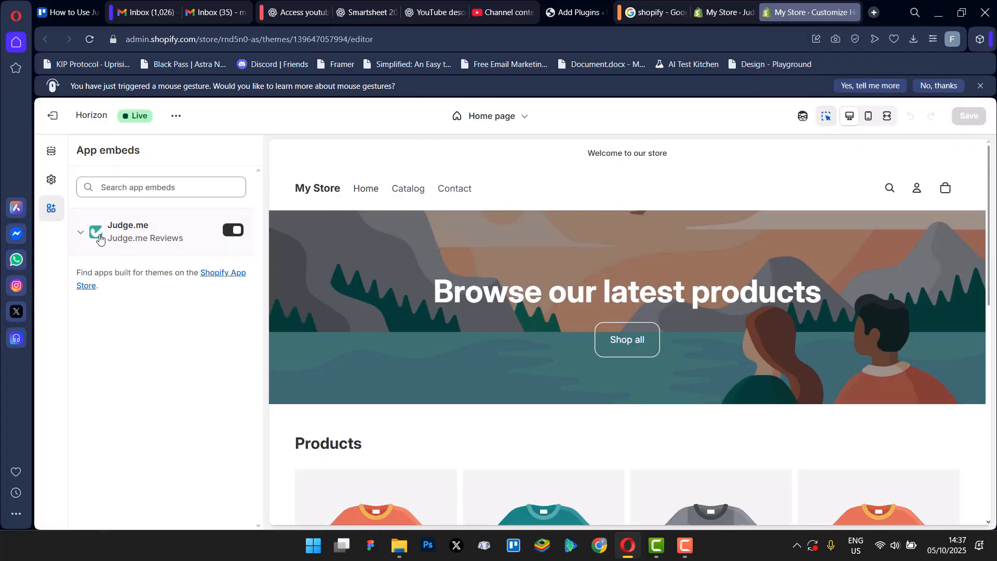
click(80, 231)
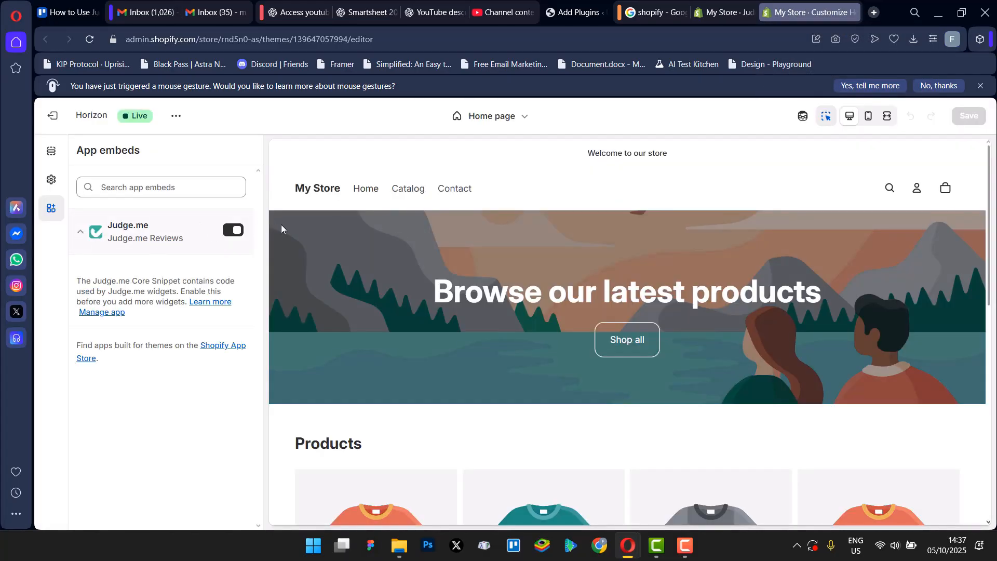
scroll(886, 407, down, 10)
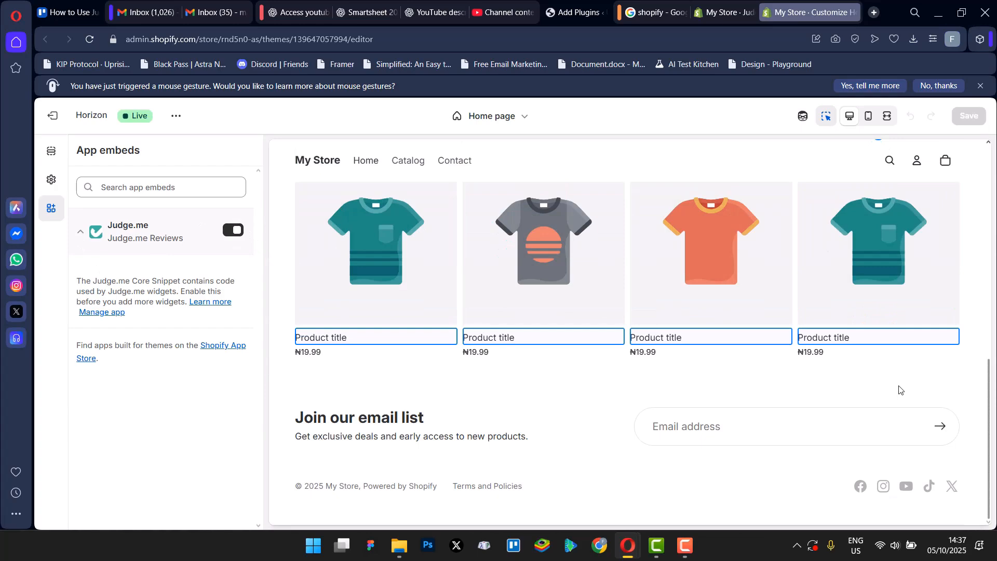
scroll(516, 426, up, 10)
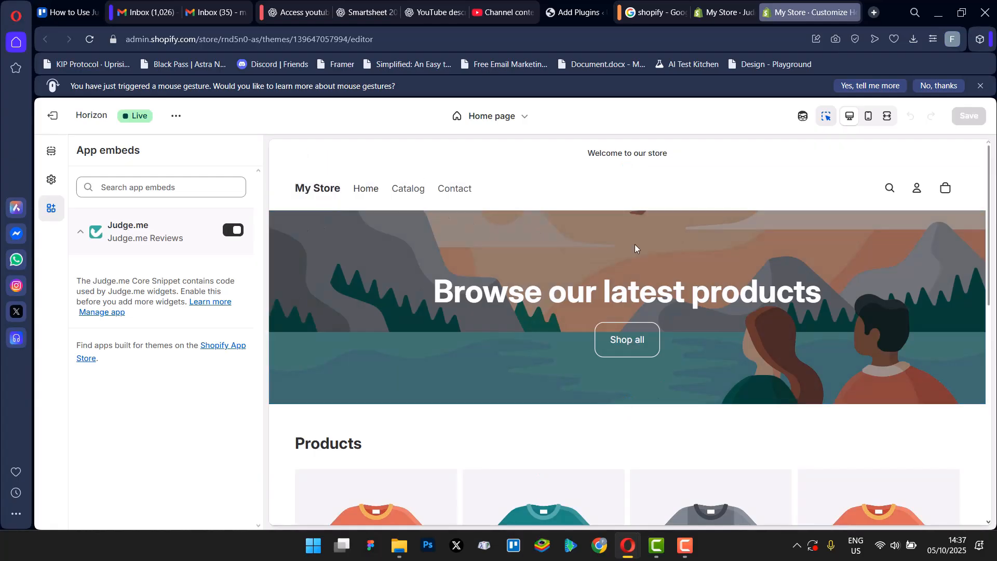
Step: Return to the Judge.me onboarding and skip the Review Widget installation
click(720, 14)
scroll(728, 469, down, 2)
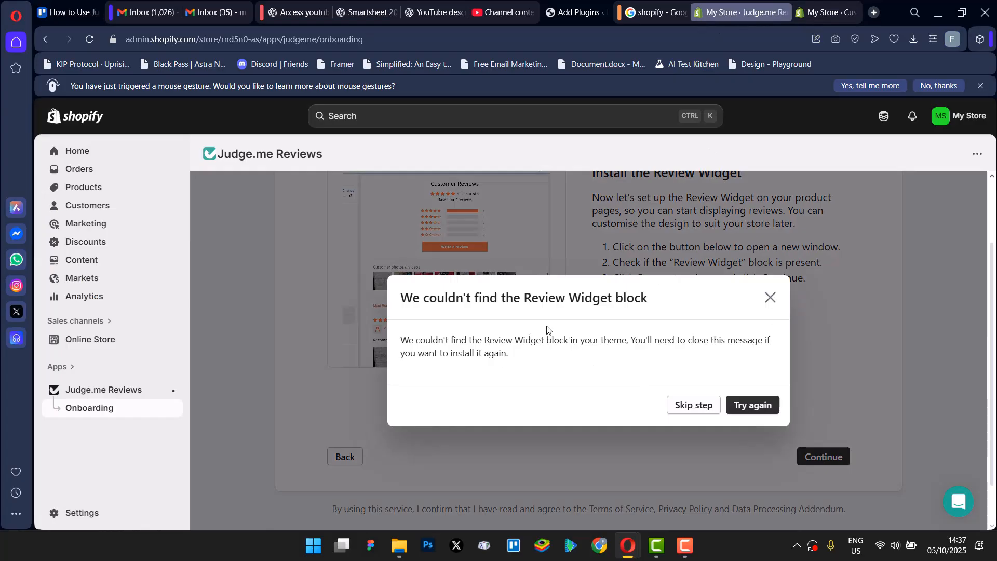
click(699, 410)
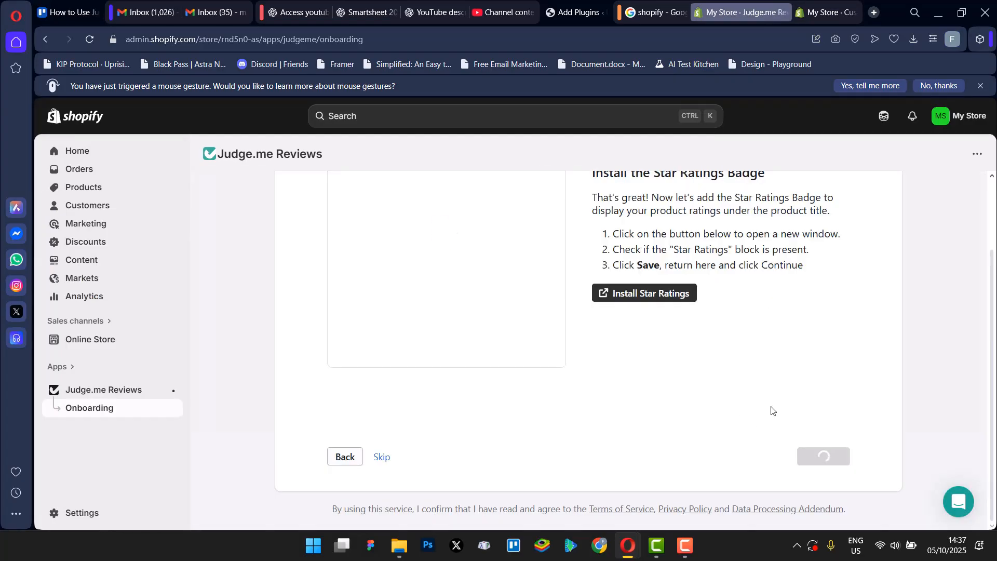
scroll(698, 312, up, 2)
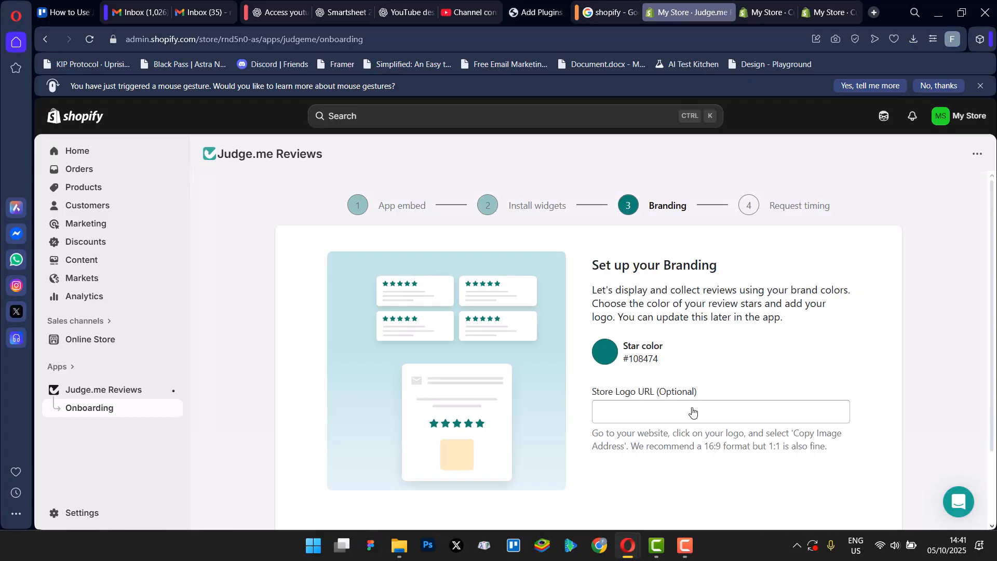
Step: Set the review star color to olive #7C8213 without a store logo and continue to the request timing stage
scroll(732, 285, down, 2)
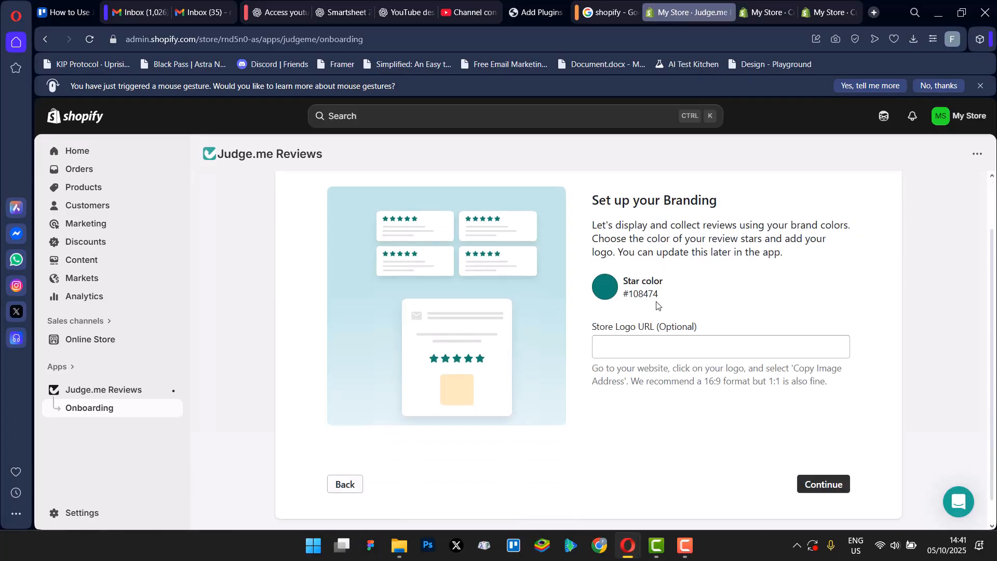
drag(602, 224, 823, 238)
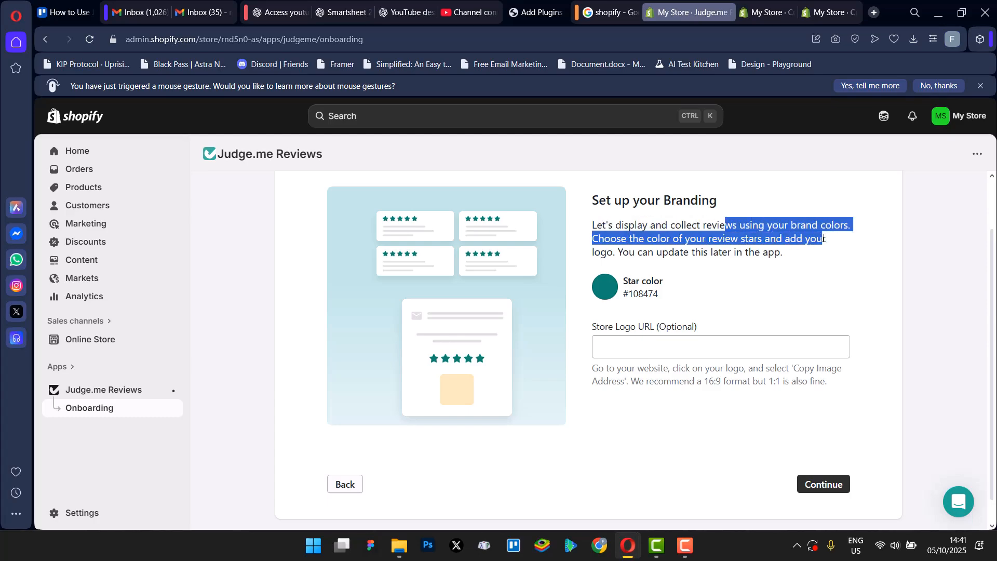
click(828, 262)
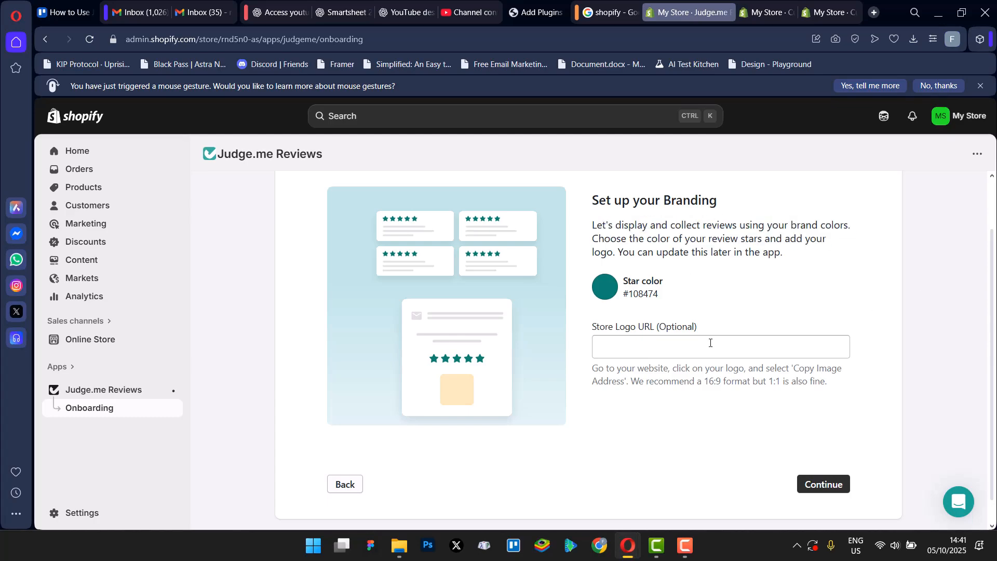
click(651, 284)
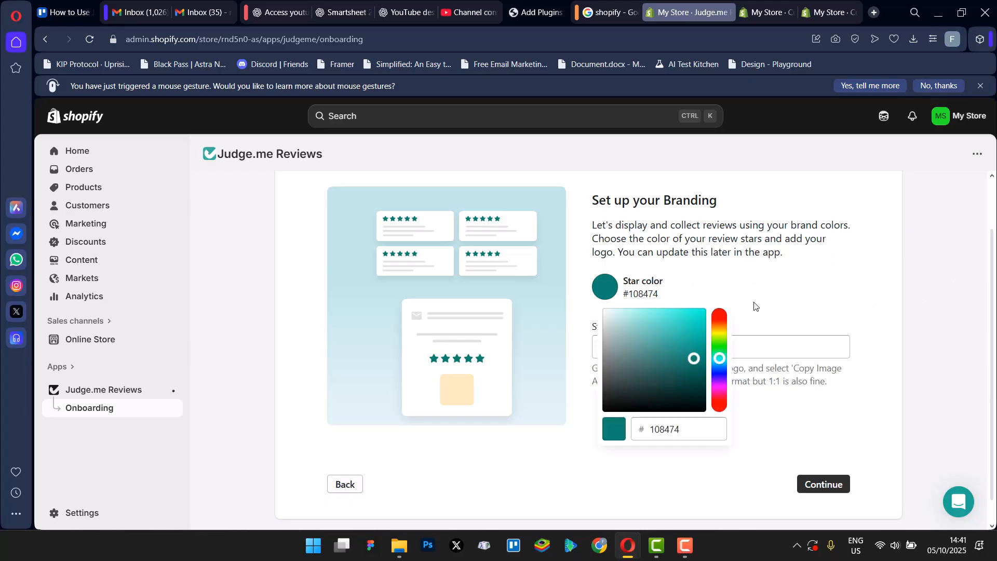
click(721, 333)
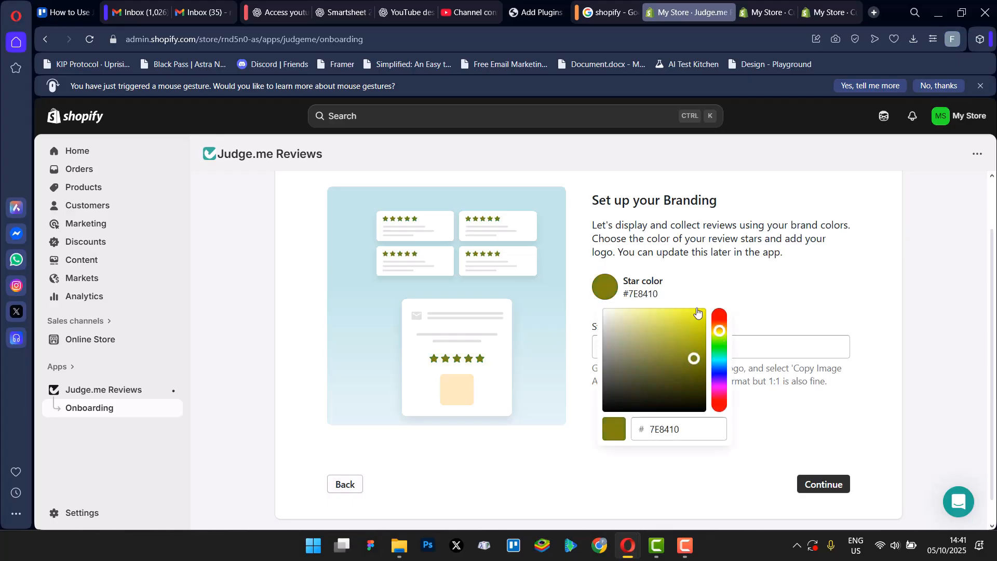
drag(698, 313, 692, 359)
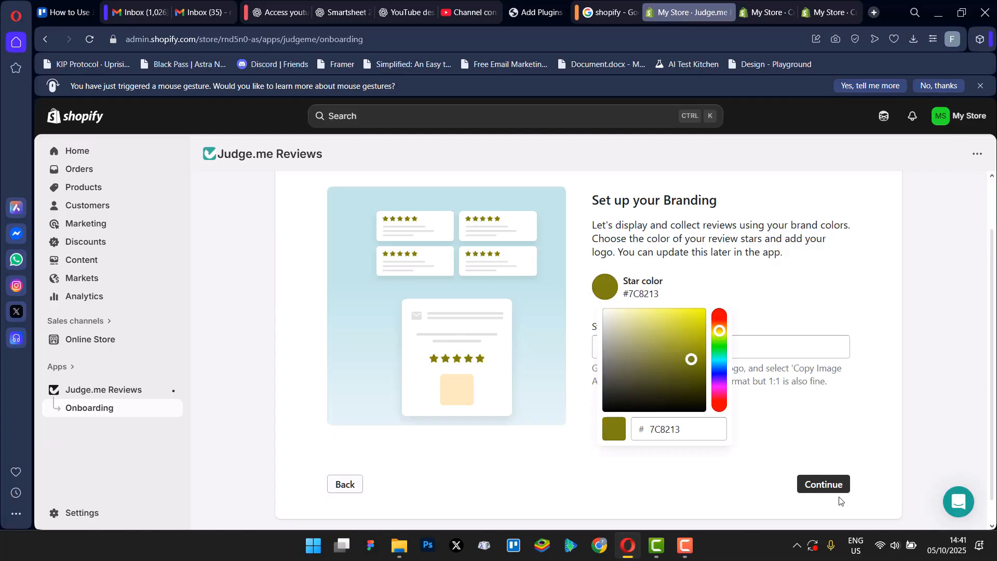
click(830, 482)
click(833, 485)
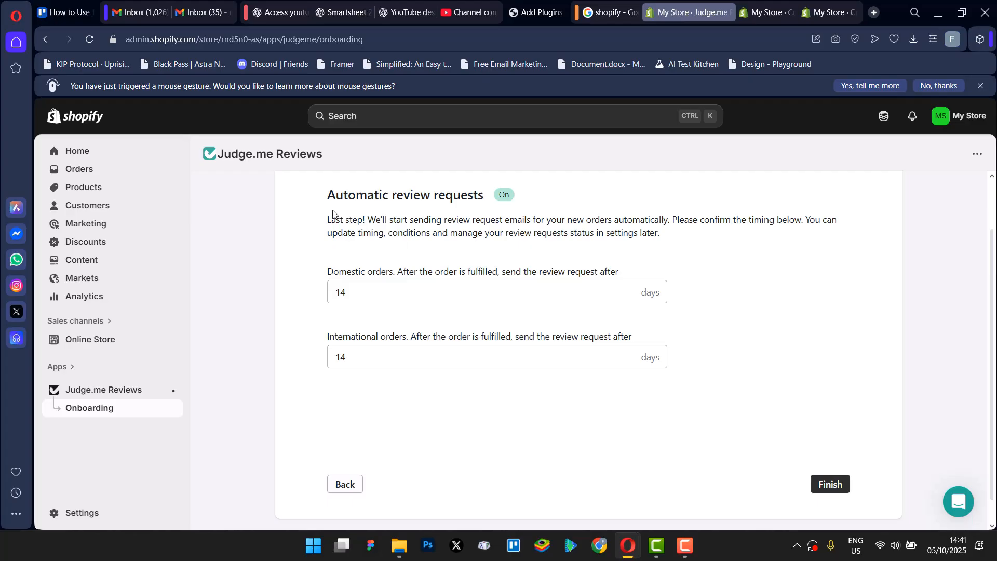
Step: Read the automatic review requests explanation and look over the onboarding stages
drag(333, 214, 702, 238)
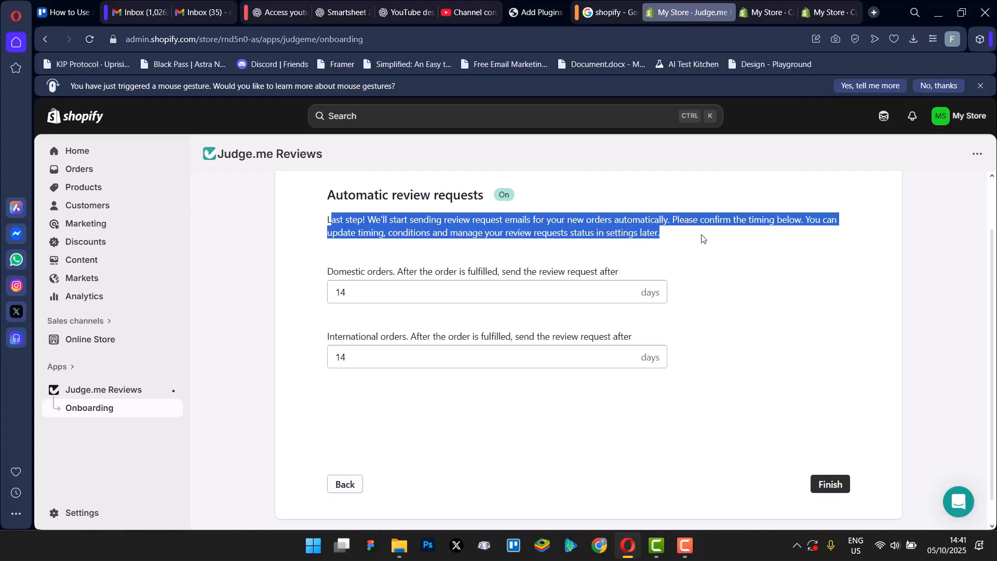
scroll(494, 332, down, 1)
scroll(550, 370, up, 2)
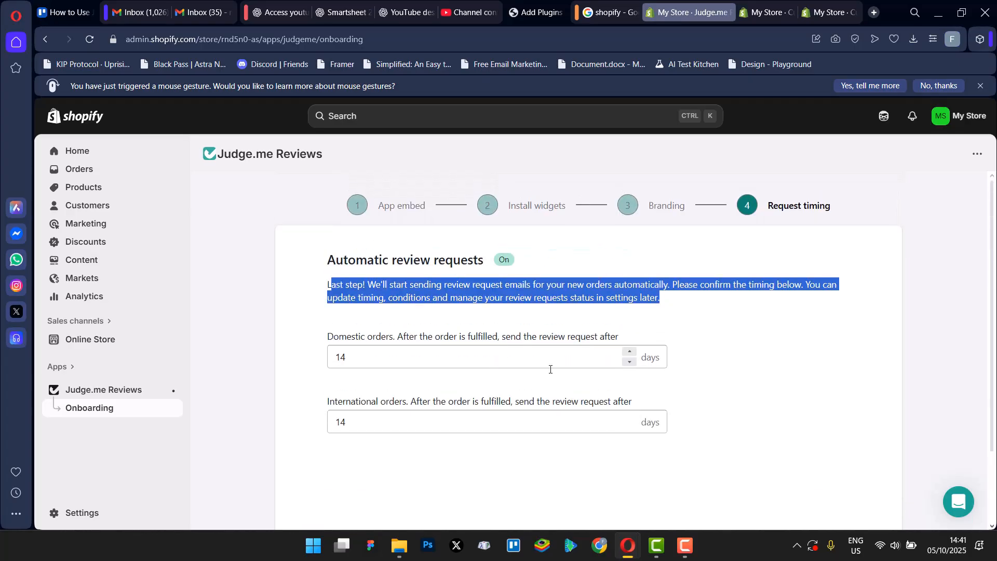
click(830, 370)
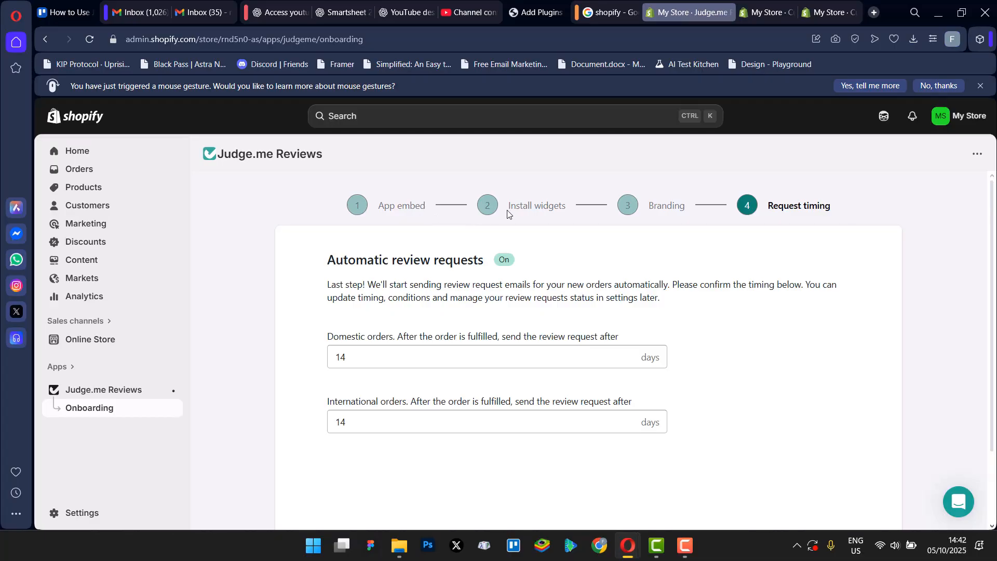
drag(510, 210, 612, 216)
click(673, 203)
Step: Set the review request delay for international orders to 4 days after fulfillment
click(401, 359)
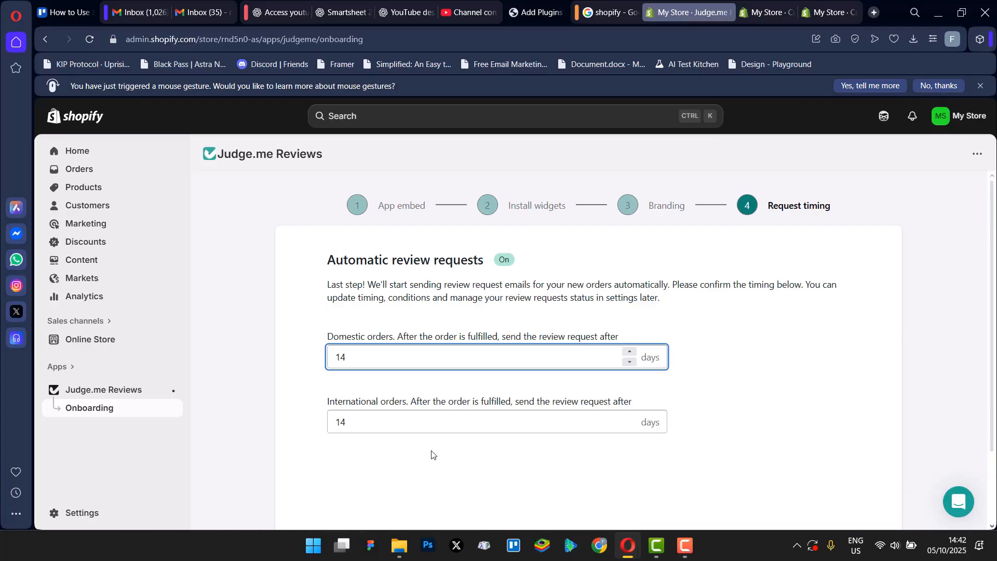
click(364, 430)
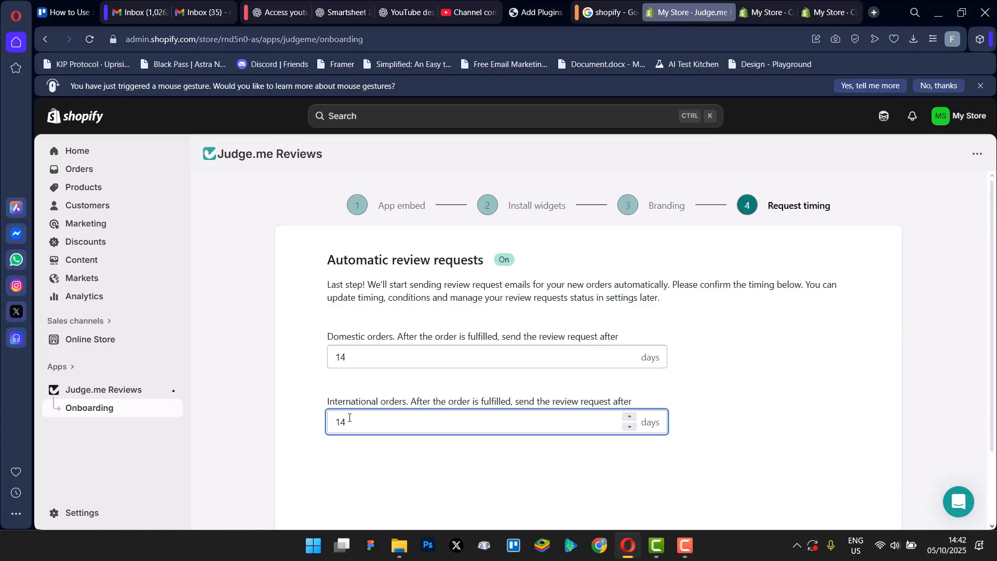
drag(341, 422, 319, 431)
key(BackSpace)
Step: Set the review request delay for domestic orders to 4 days and finish the Judge.me onboarding
click(339, 356)
double_click(348, 357)
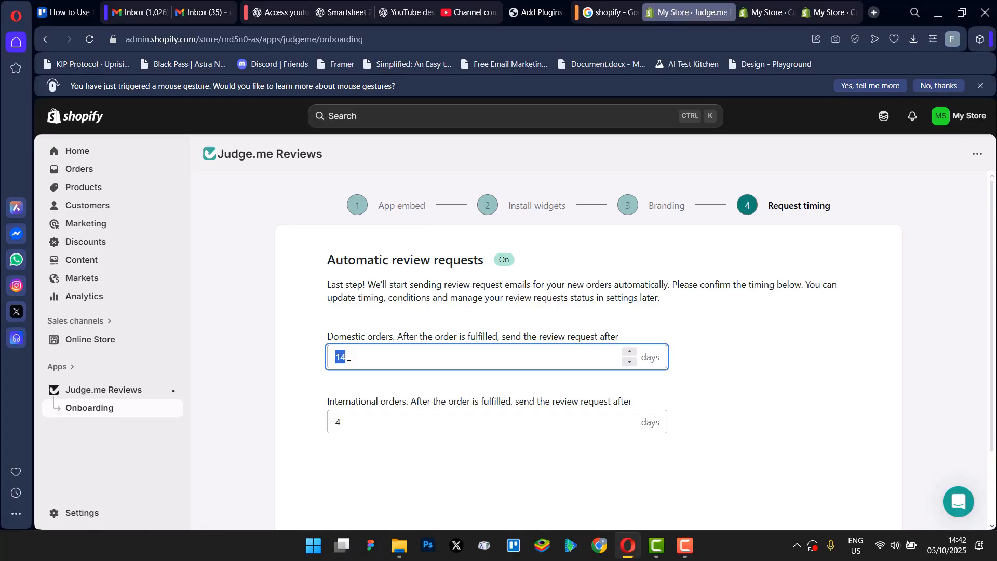
text(2)
scroll(416, 403, down, 2)
scroll(432, 379, up, 2)
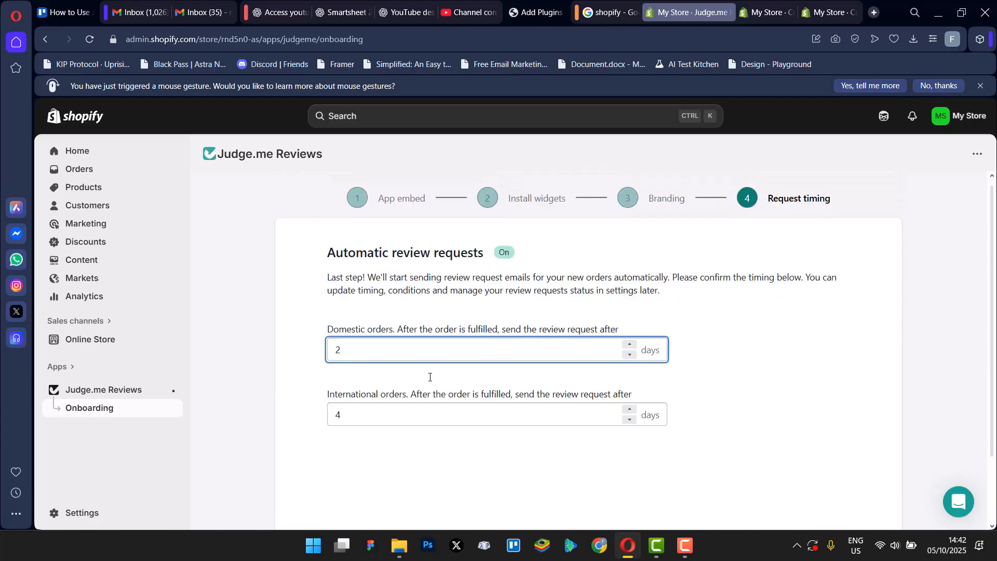
scroll(703, 374, down, 2)
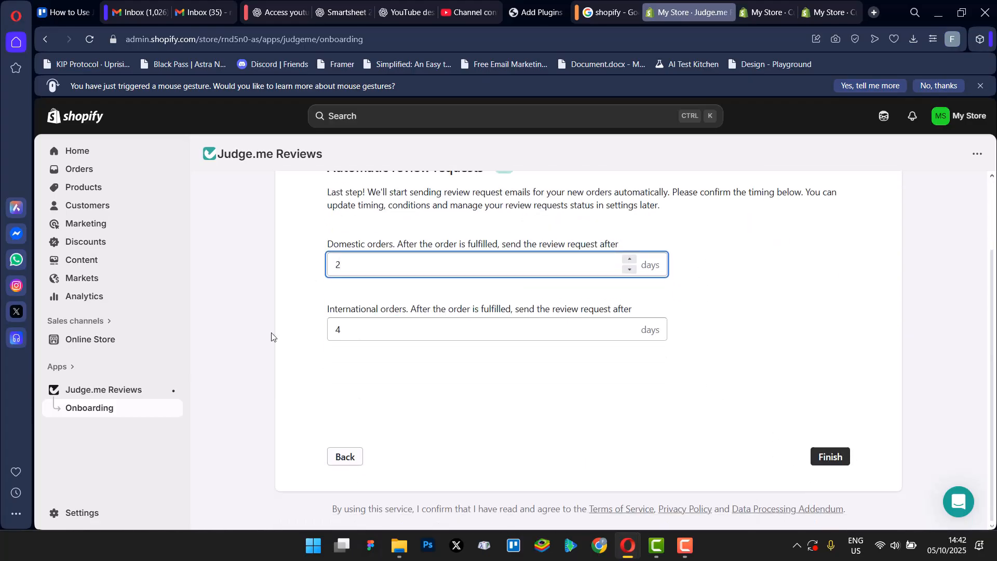
scroll(543, 275, up, 2)
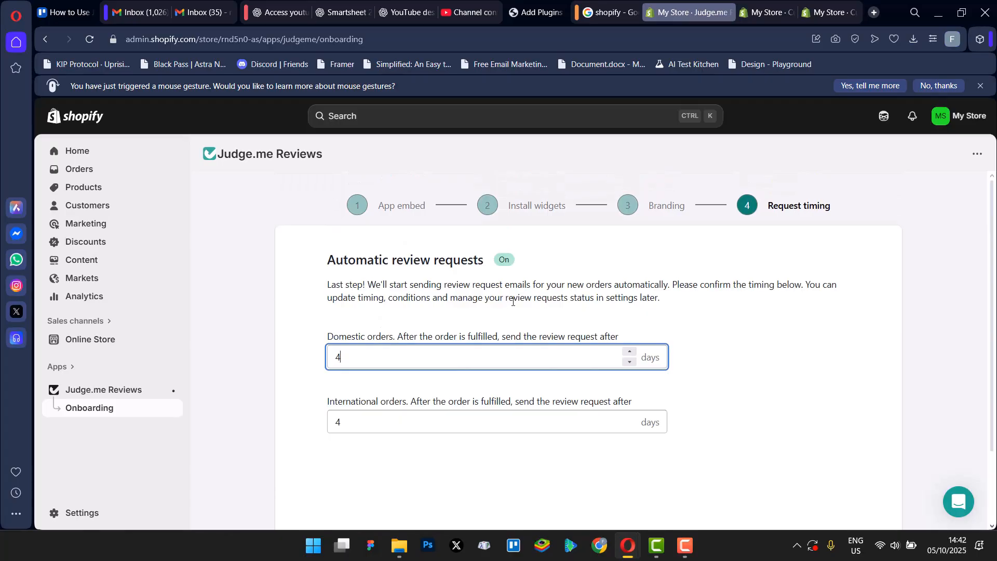
scroll(593, 379, down, 2)
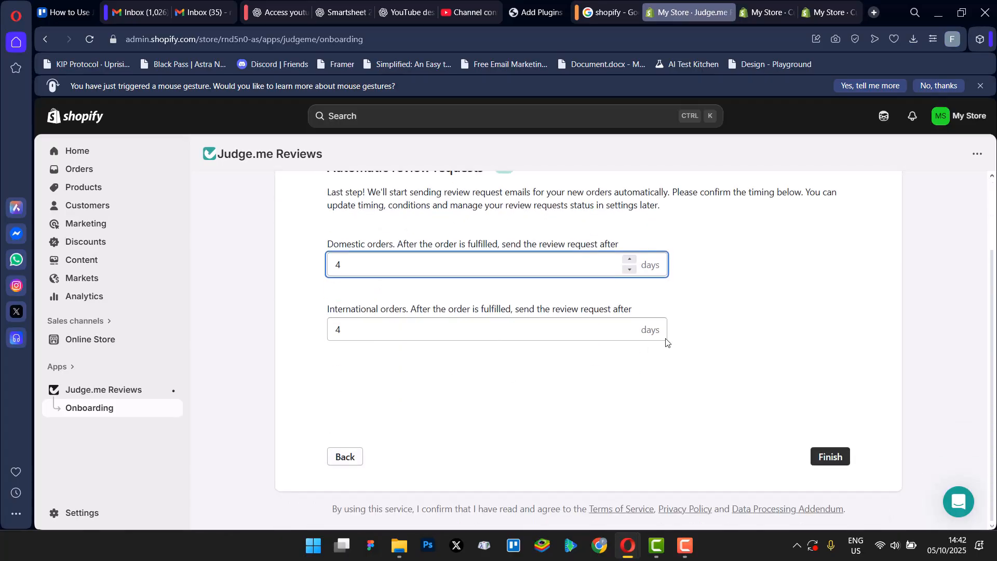
click(831, 457)
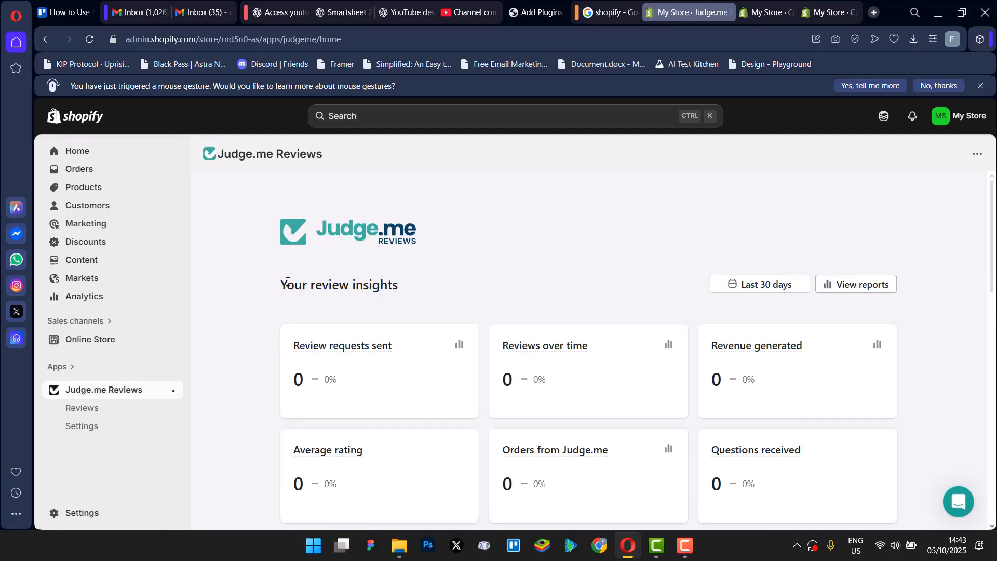
Step: Look over the review insights and open the Star Rating Badge customization from the Judge.me widget settings
drag(276, 295, 455, 305)
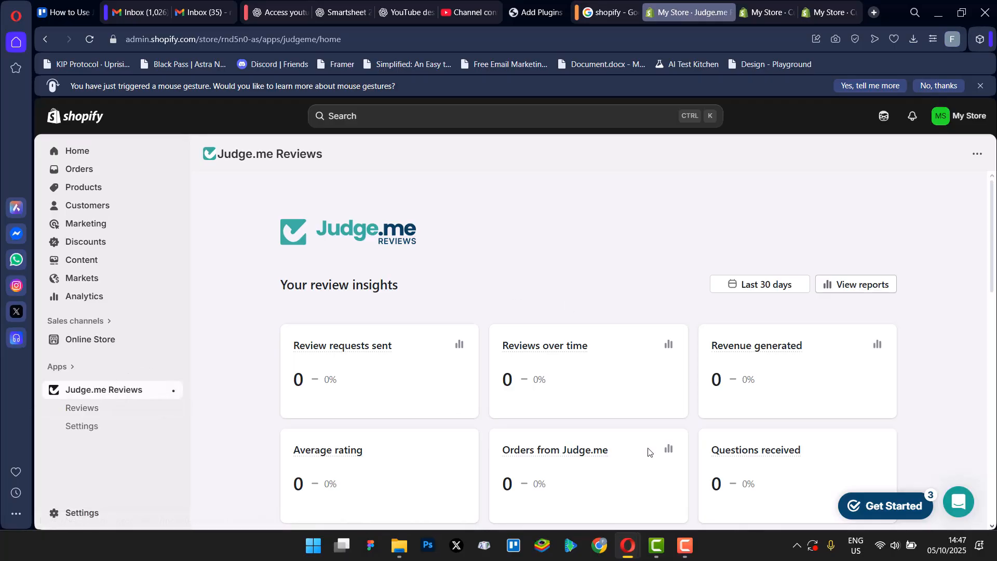
mouse_move(298, 453)
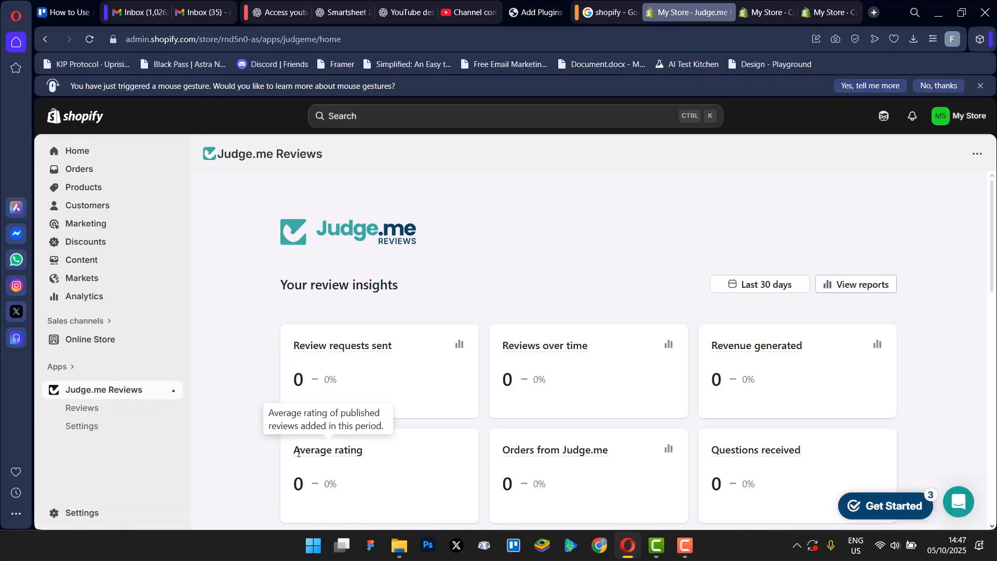
click(89, 430)
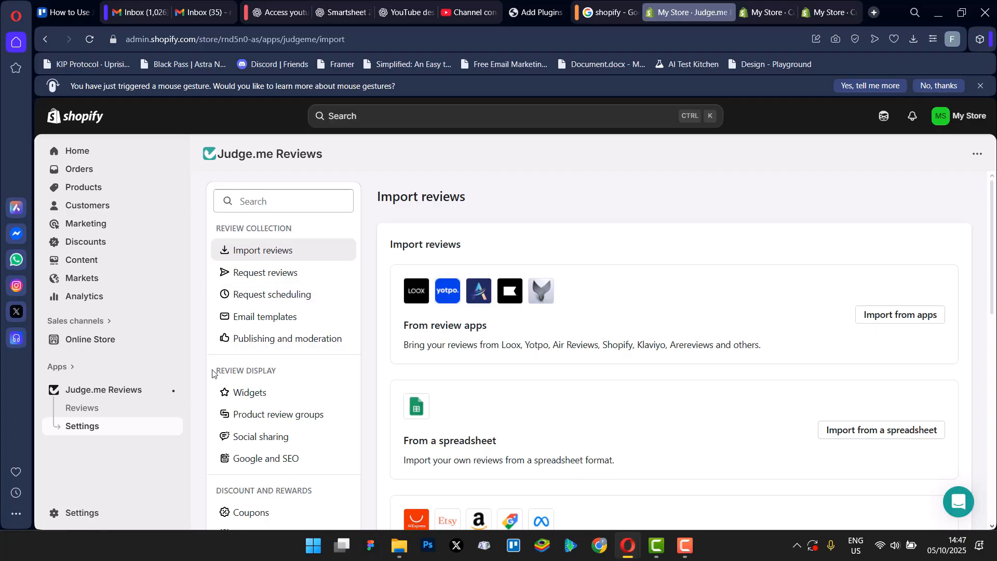
drag(212, 373, 299, 373)
click(296, 392)
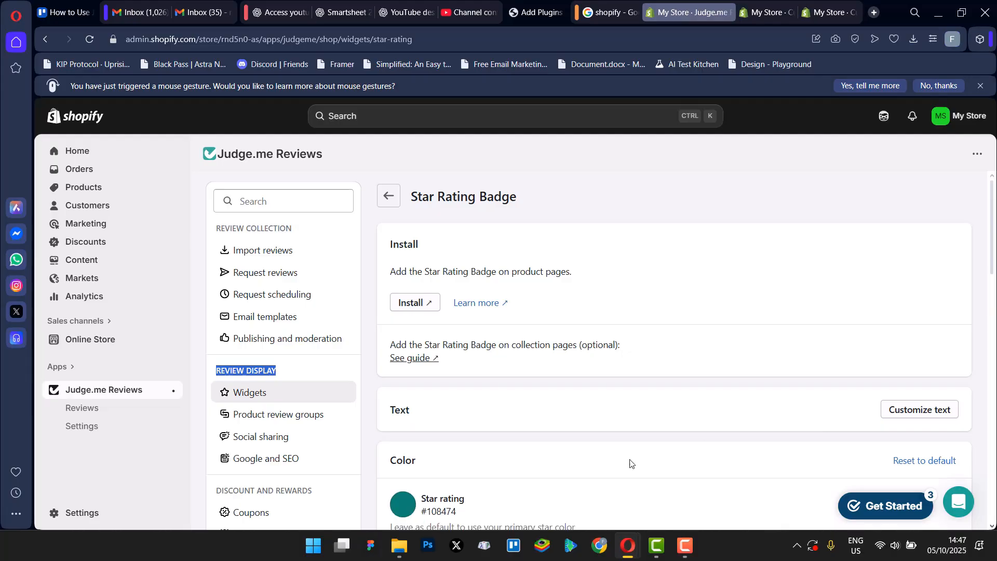
Step: Set the Star Rating Badge's star color to bright green #64E80F
scroll(572, 431, down, 3)
scroll(416, 406, down, 1)
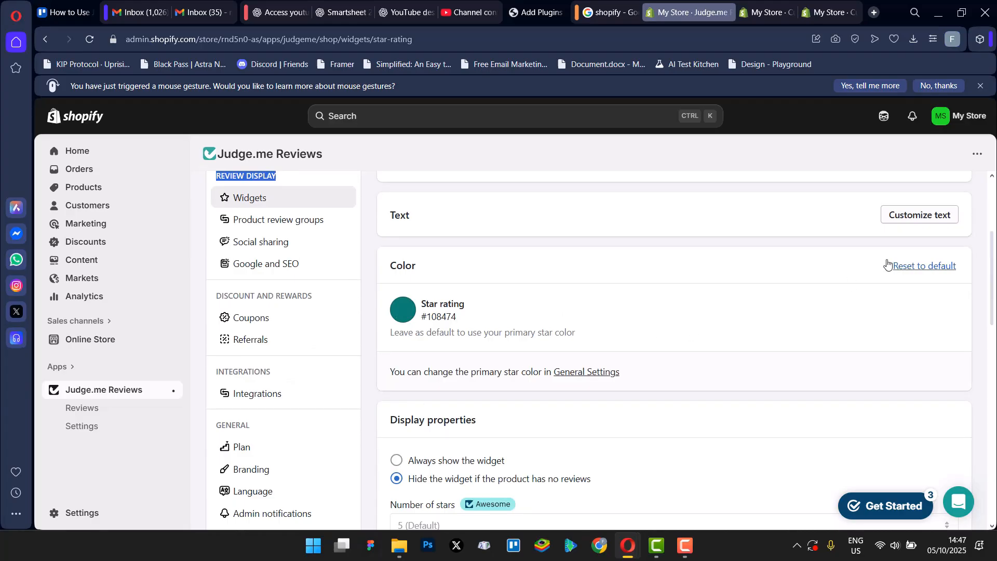
click(407, 317)
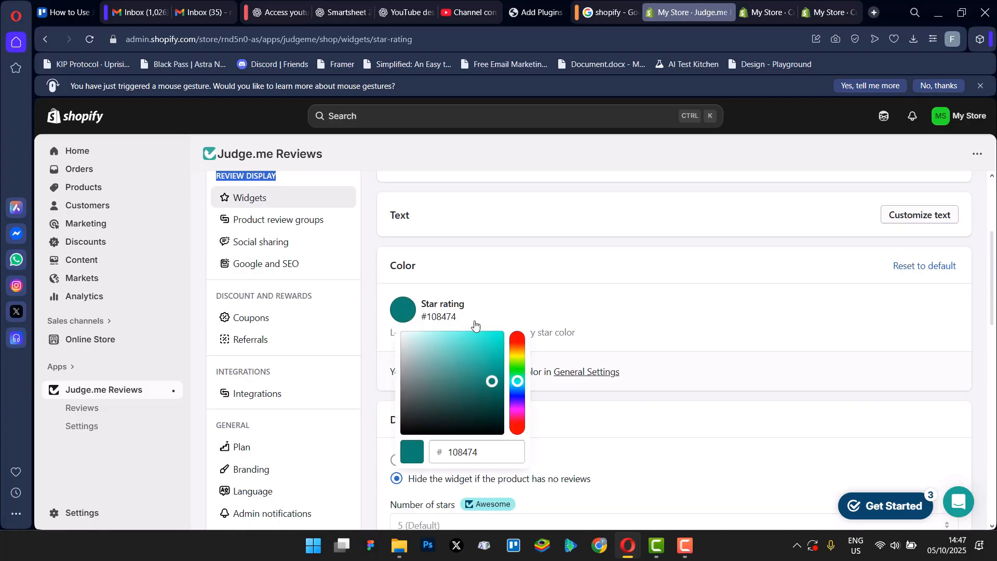
click(519, 362)
click(498, 354)
click(498, 341)
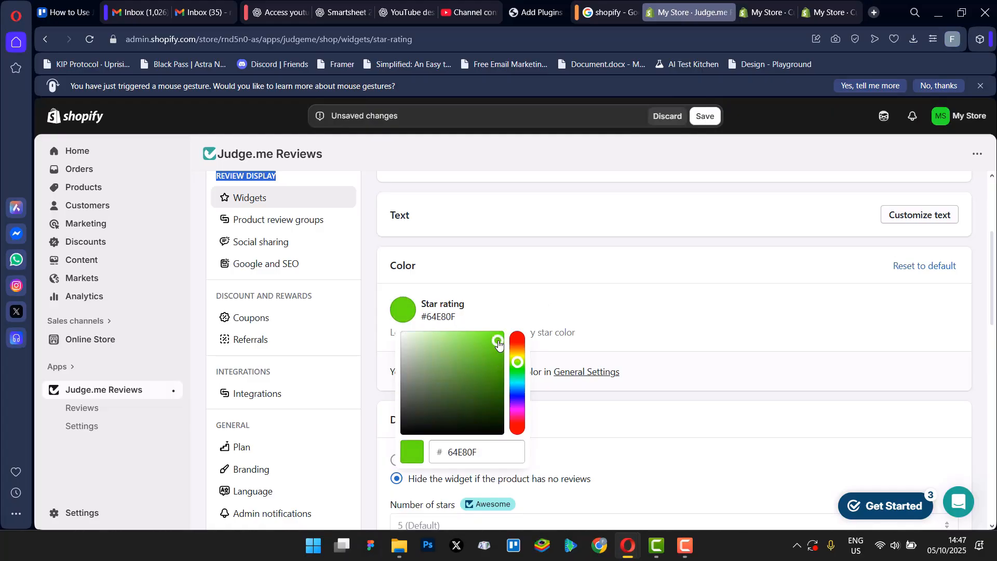
click(715, 366)
Step: Examine the Star Rating Badge's display properties and its advanced custom CSS section
scroll(670, 398, down, 3)
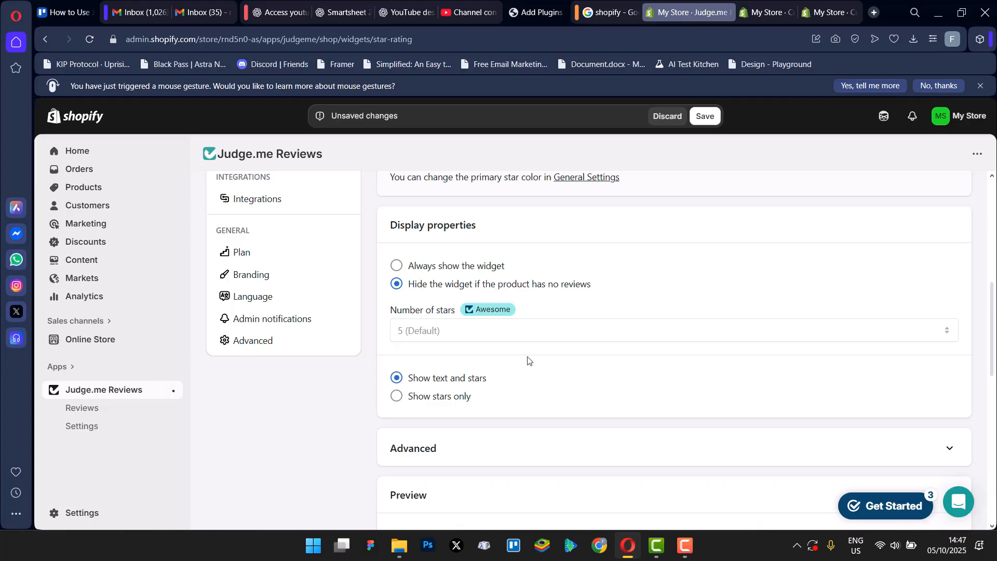
scroll(527, 360, down, 1)
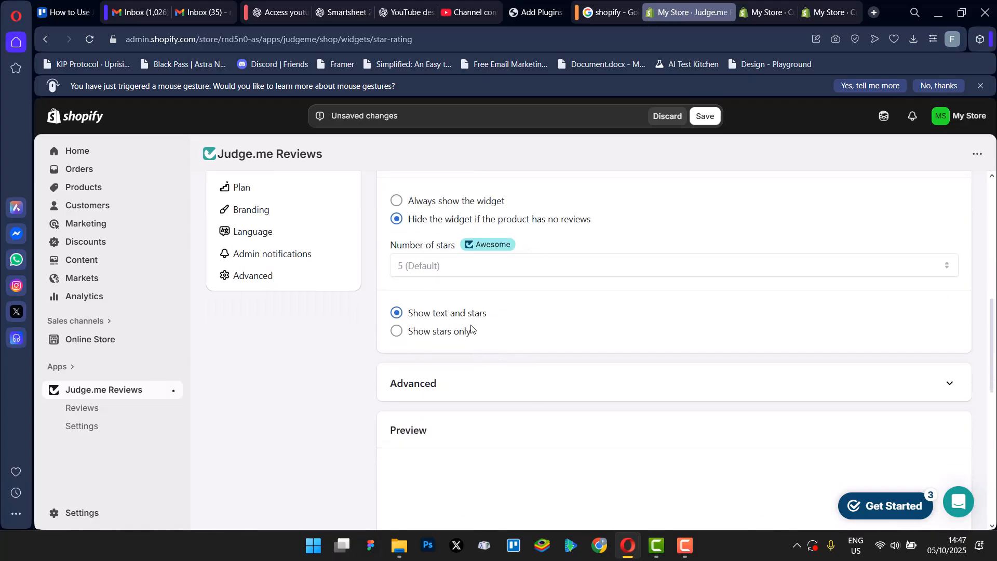
click(531, 370)
scroll(490, 338, down, 1)
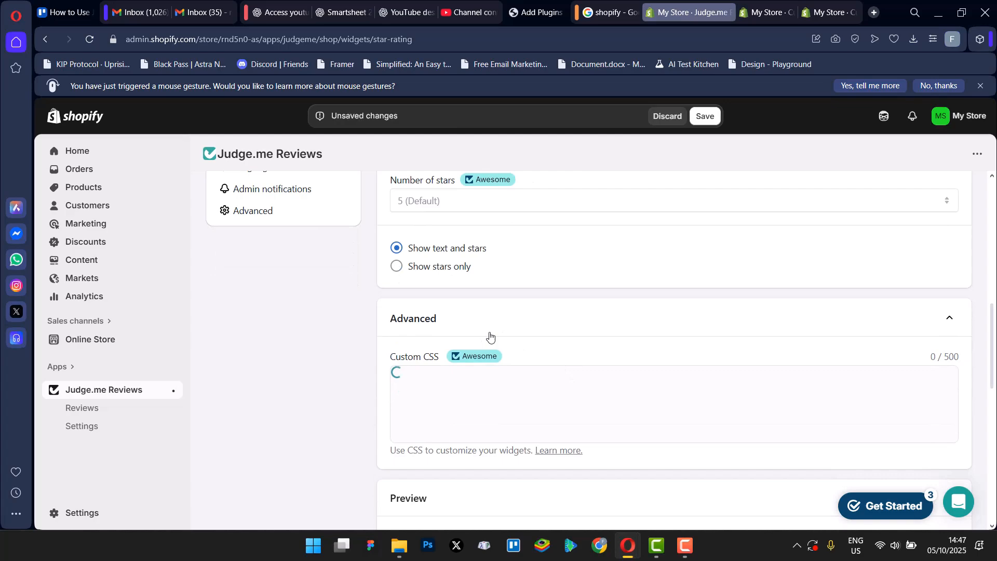
click(434, 327)
click(445, 330)
click(450, 334)
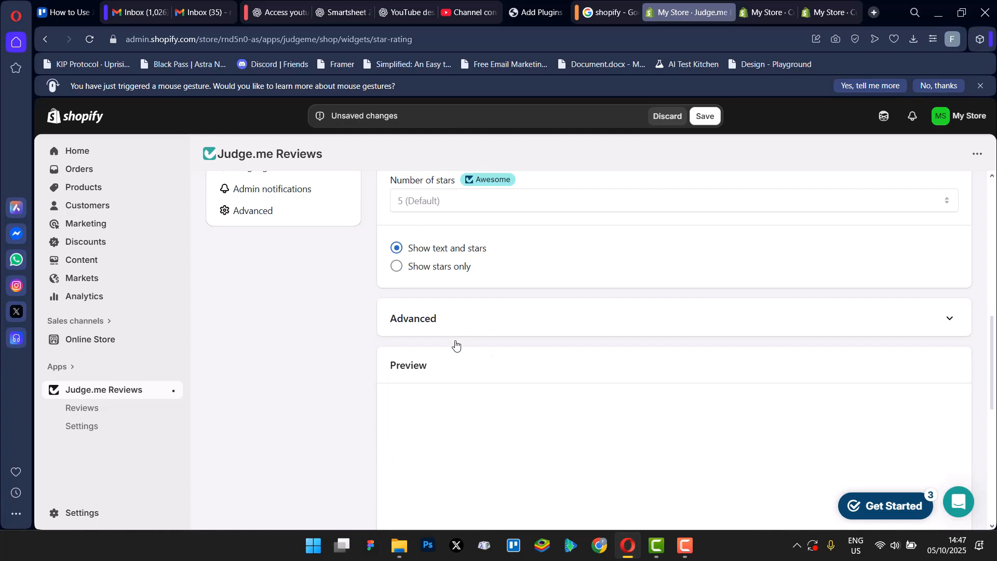
Step: Check the Star Rating Badge preview and save the badge settings
scroll(581, 396, down, 6)
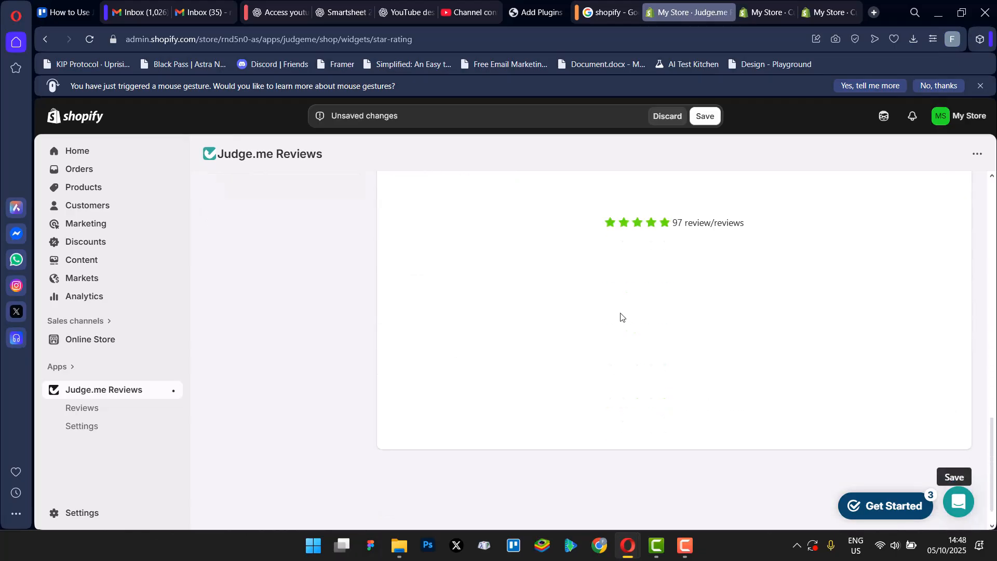
scroll(621, 317, up, 3)
scroll(623, 415, up, 10)
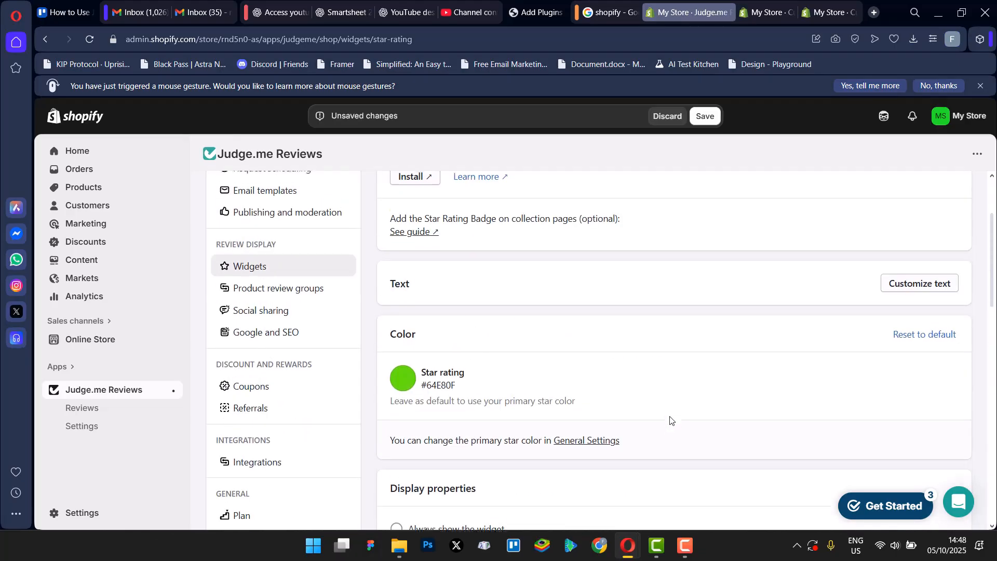
scroll(570, 301, down, 15)
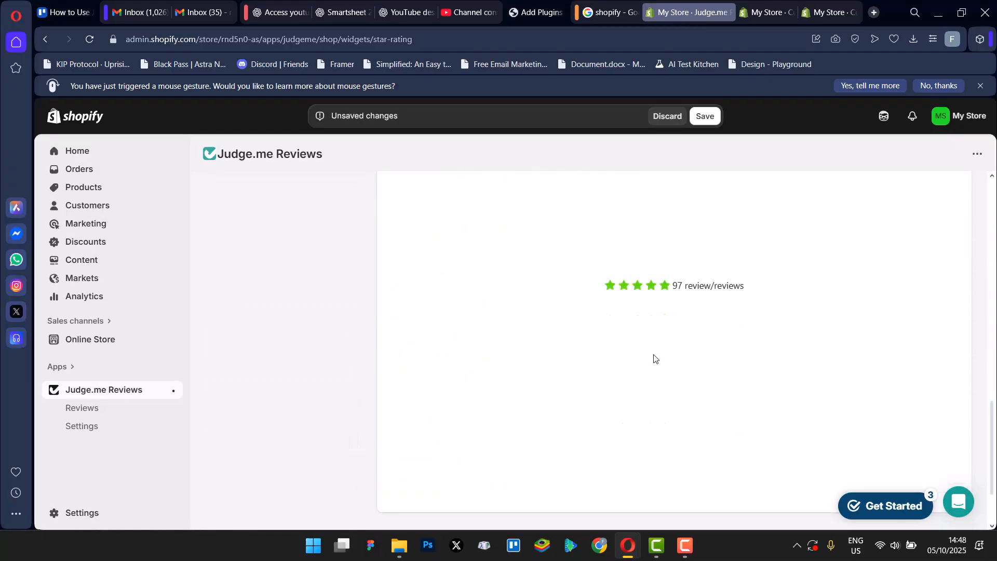
click(952, 441)
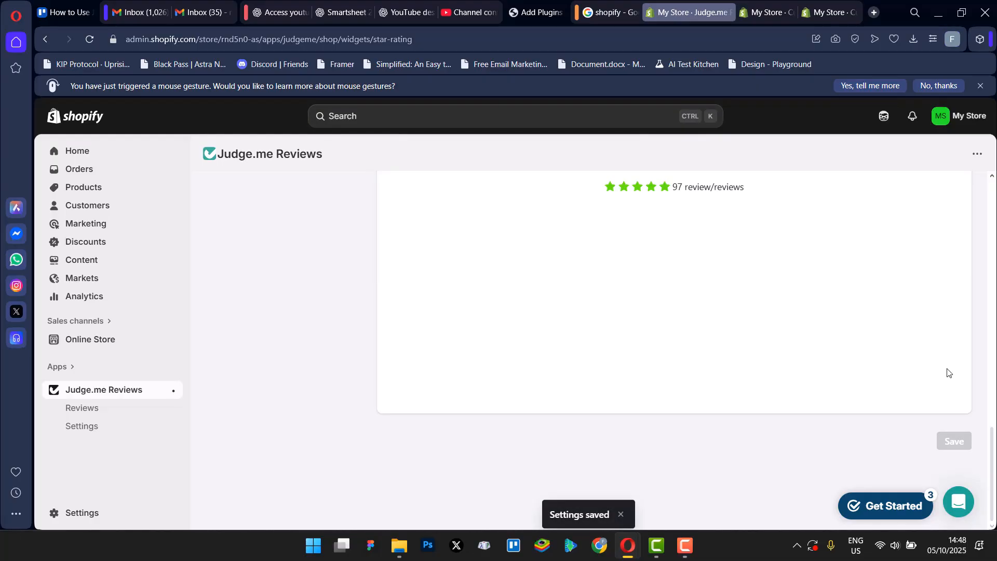
Step: Return to the Judge.me widget list and look through the available widgets
scroll(948, 372, up, 10)
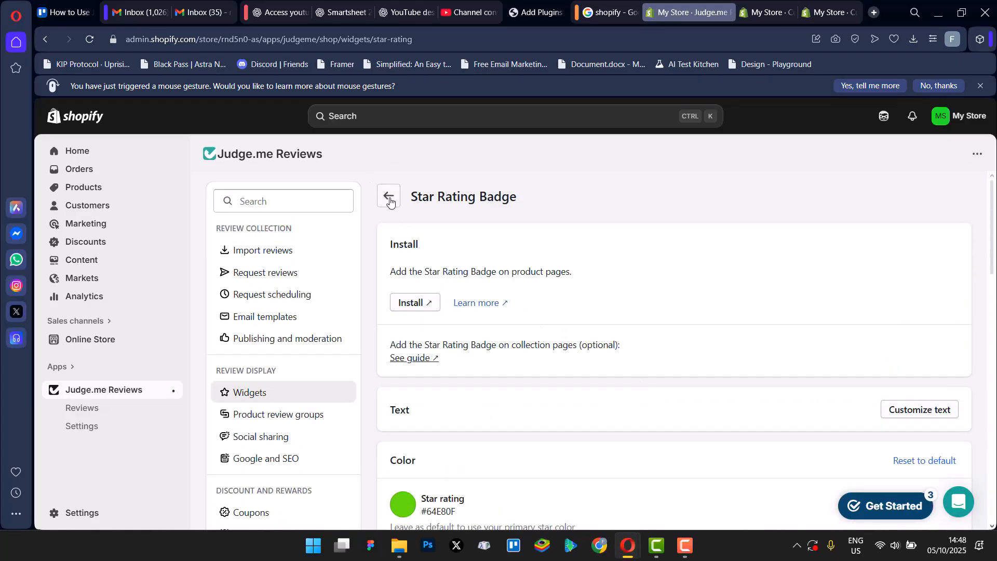
click(391, 202)
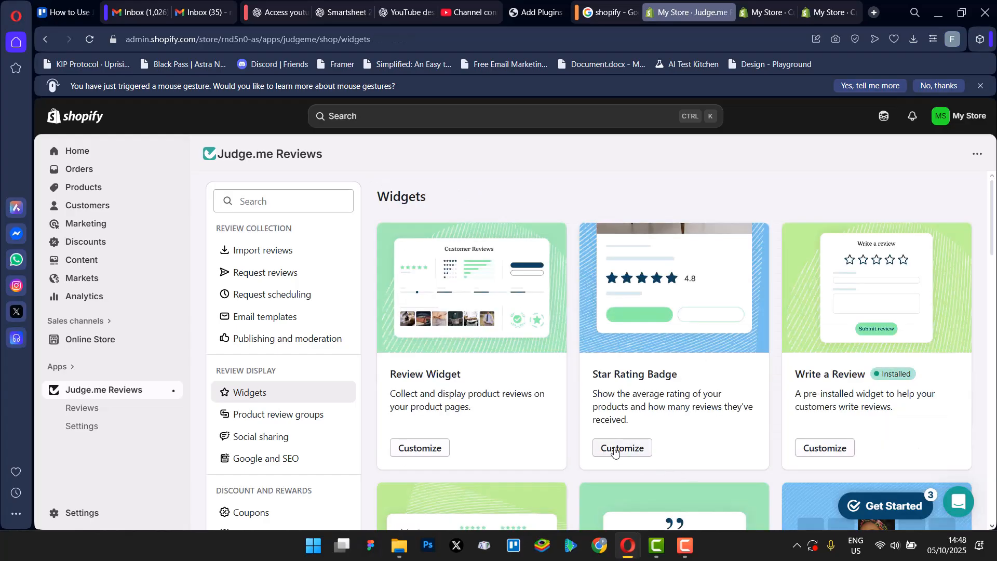
click(246, 399)
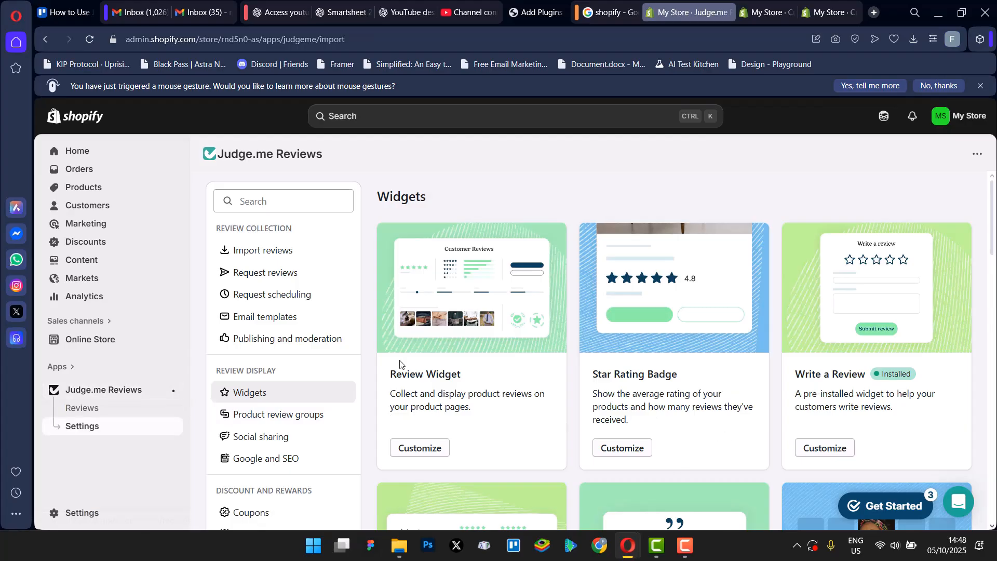
scroll(574, 410, down, 4)
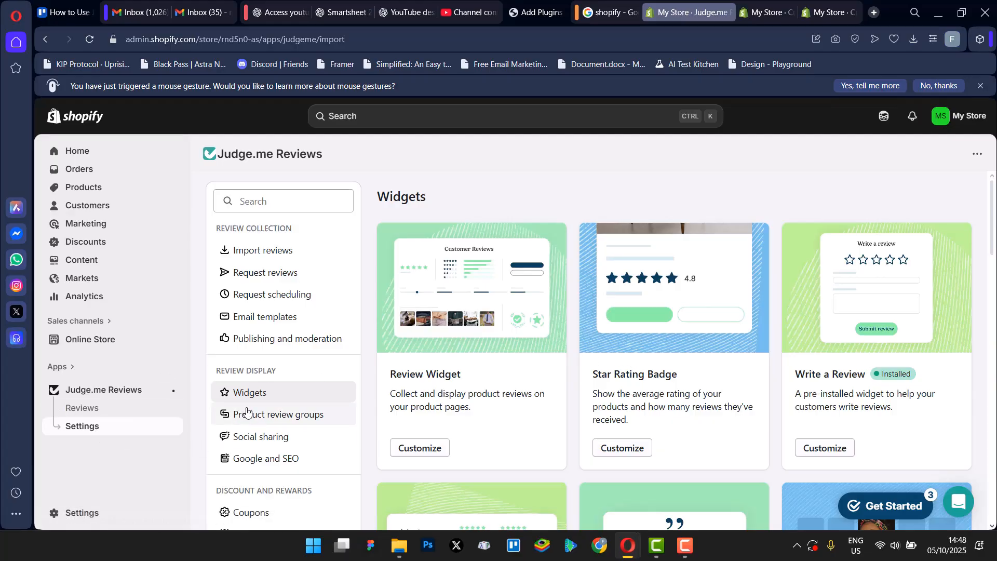
Step: Open the email review request management from the review request settings and examine the request timing and delivery-based options
click(280, 272)
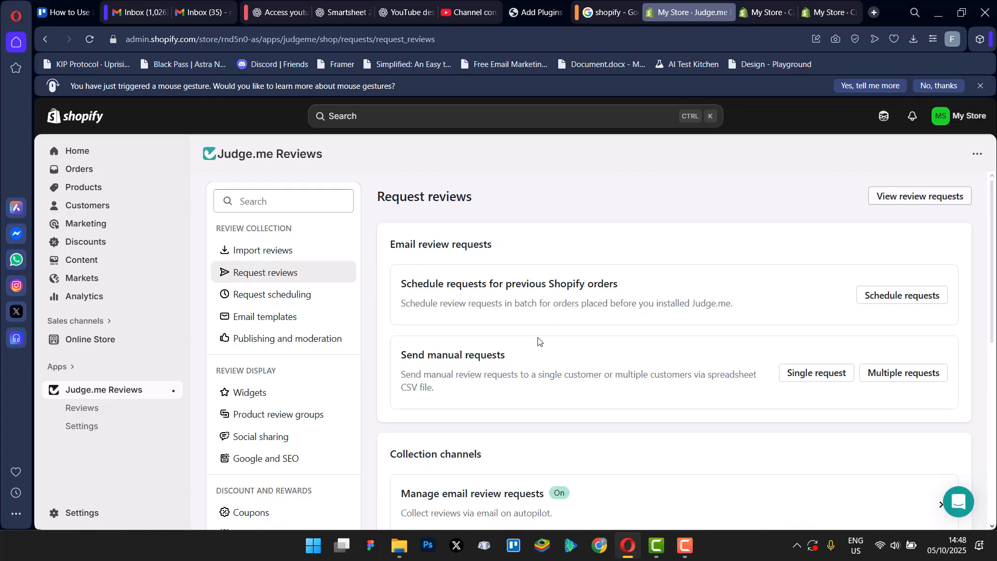
scroll(480, 354, down, 5)
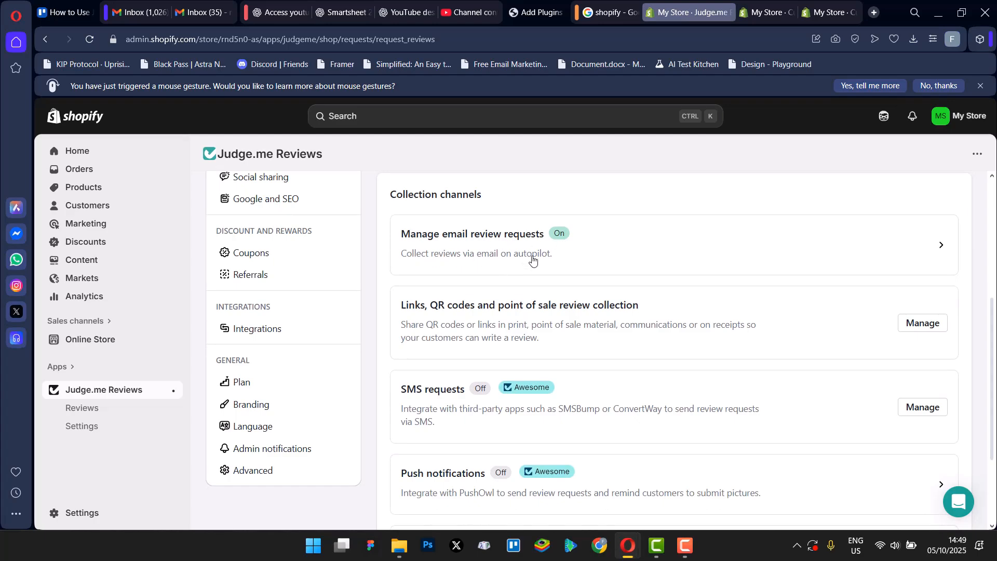
click(854, 253)
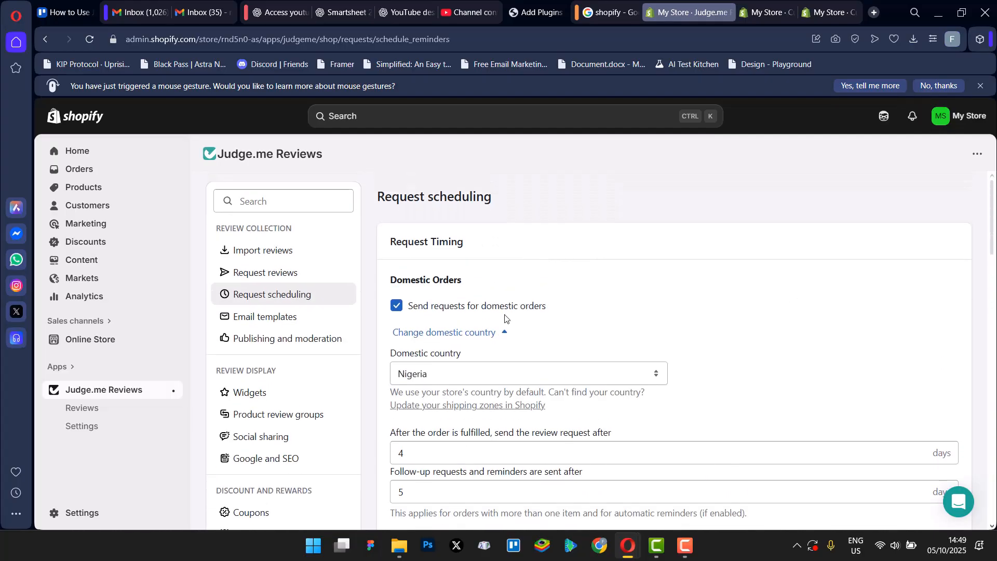
scroll(529, 377, down, 1)
scroll(529, 377, down, 6)
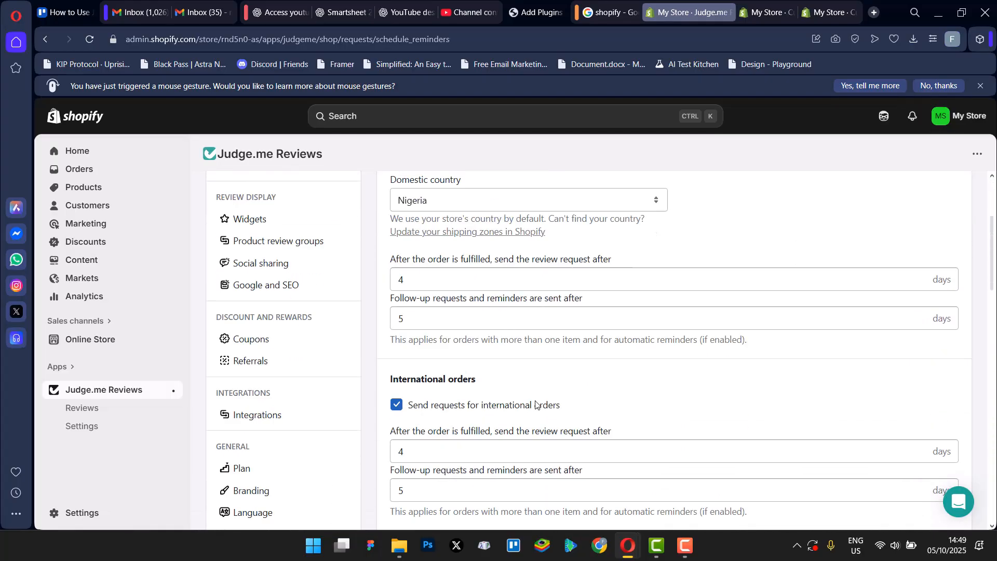
scroll(525, 395, down, 3)
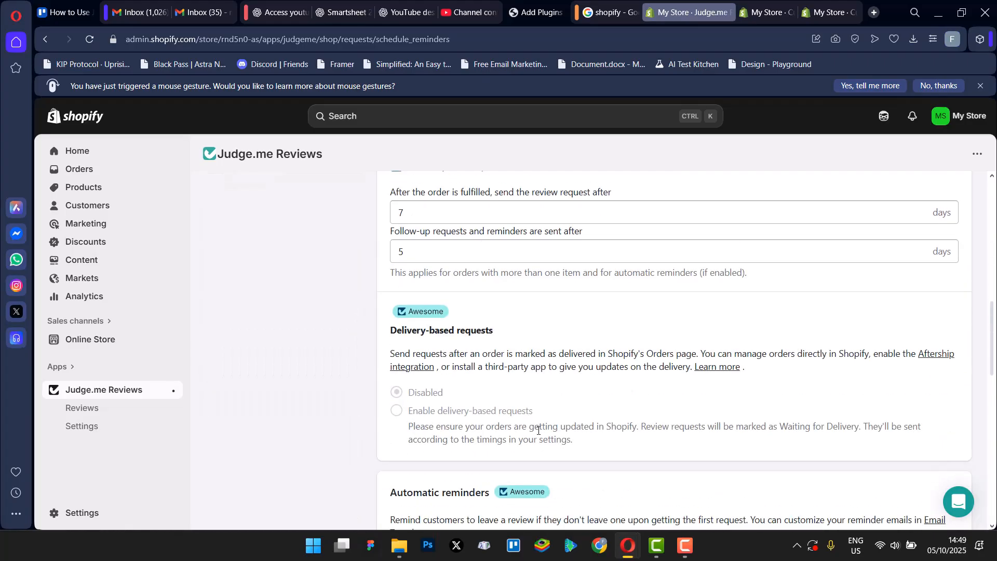
Step: Examine the automatic reminders option and the requests schedule in the request scheduling settings
scroll(538, 431, down, 3)
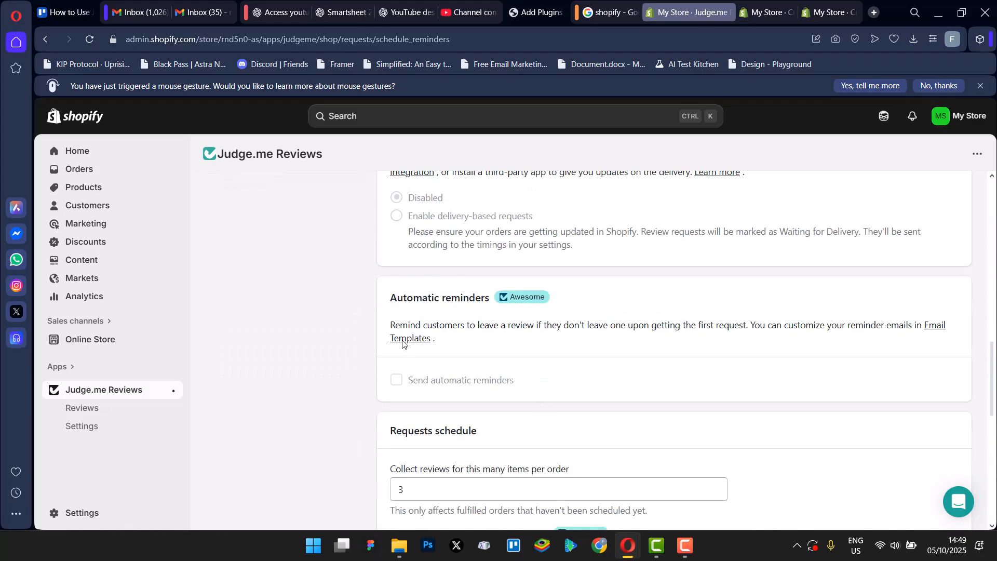
drag(390, 319, 662, 336)
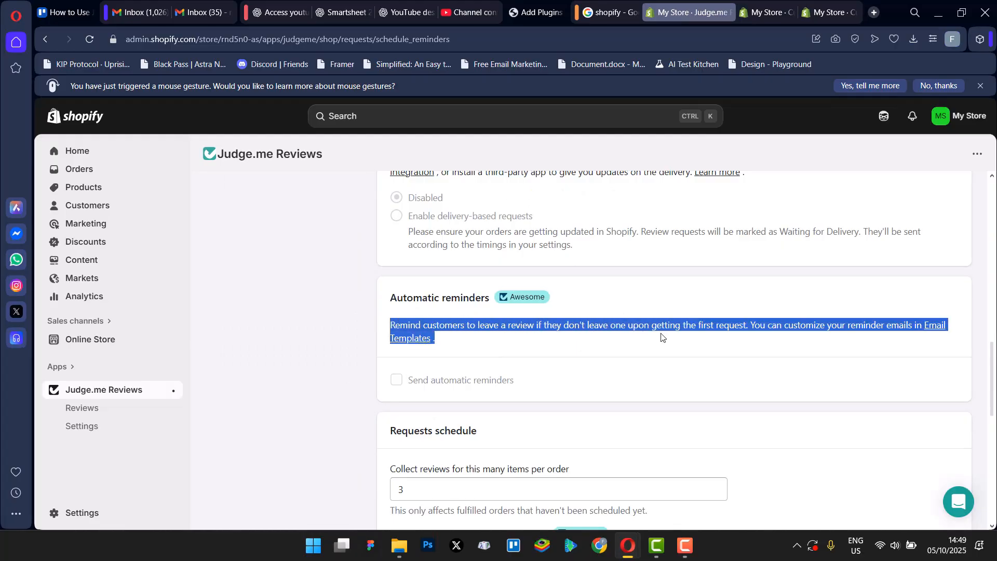
click(792, 345)
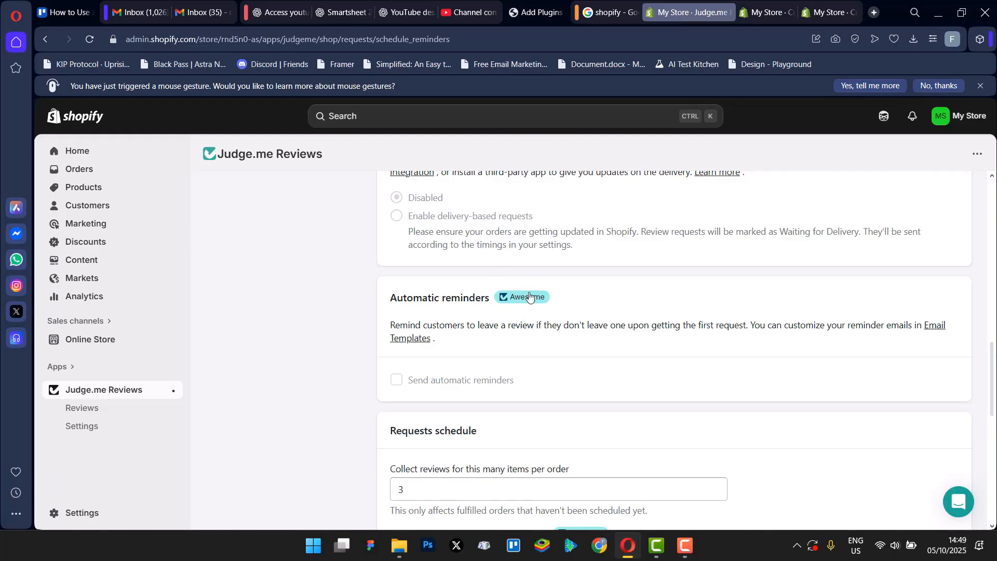
scroll(505, 328, down, 3)
scroll(498, 358, up, 9)
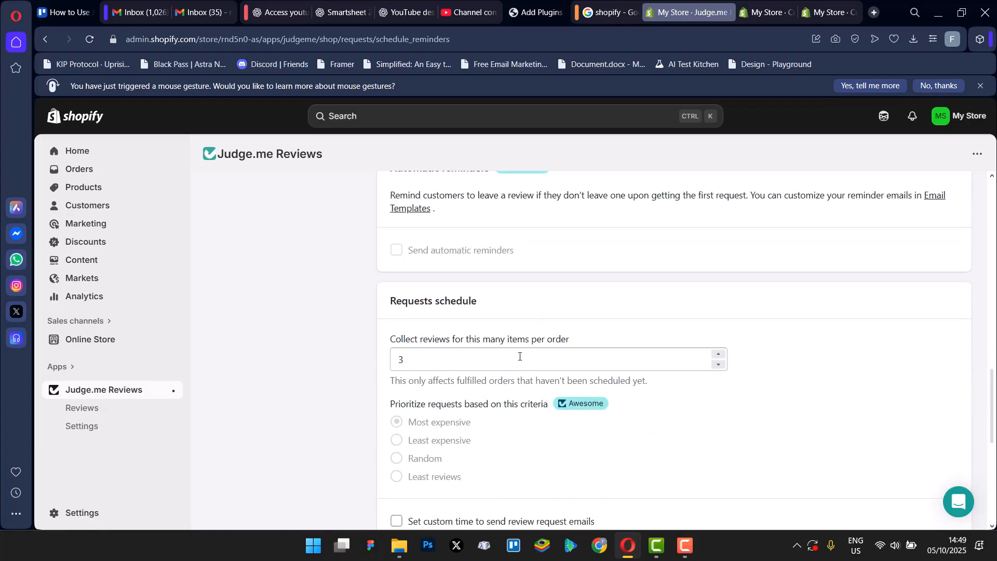
scroll(494, 333, up, 10)
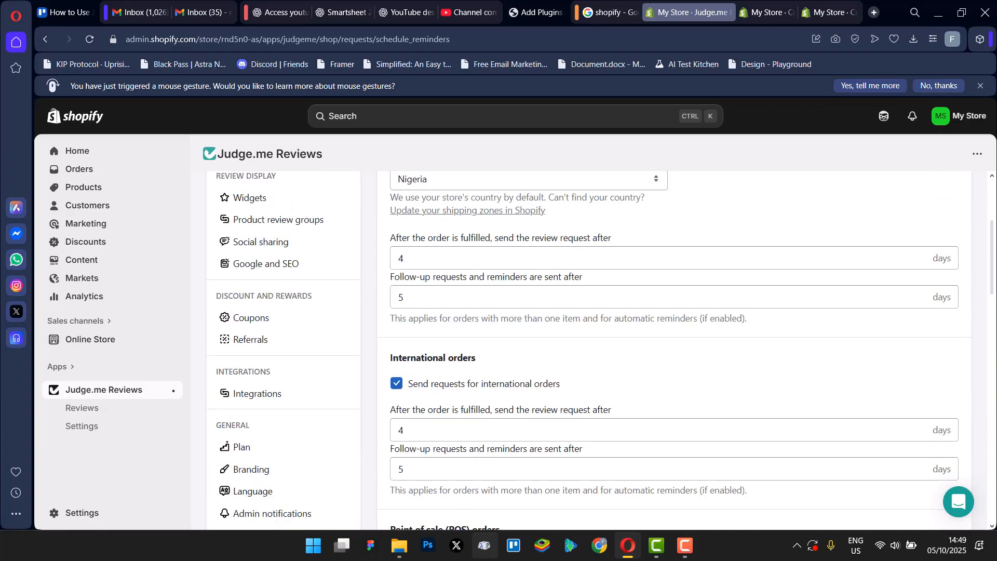
Step: Examine the advanced option on requesting reviews from customers opted out of Shopify marketing emails, plus the blocklist section
scroll(487, 284, down, 20)
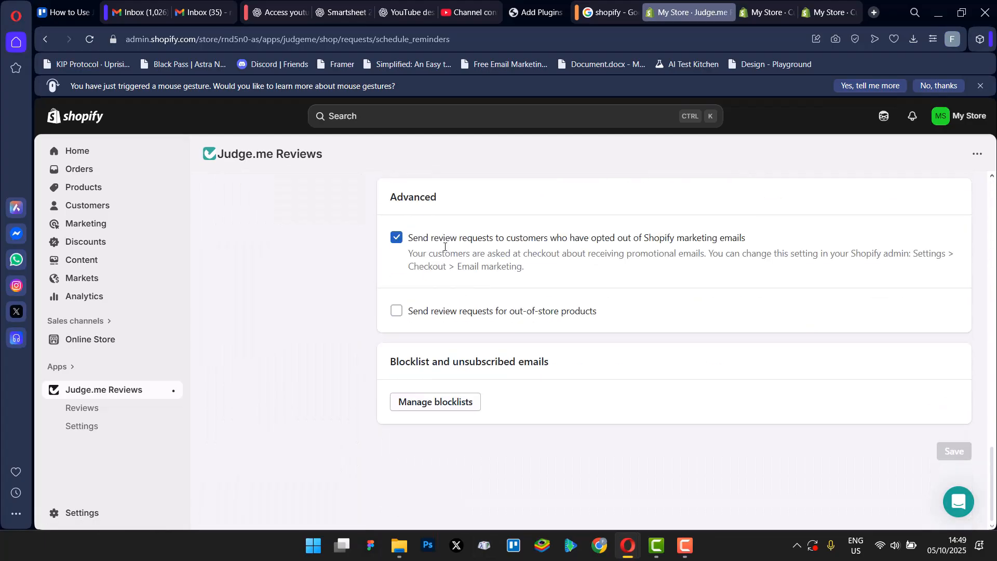
drag(408, 240, 763, 245)
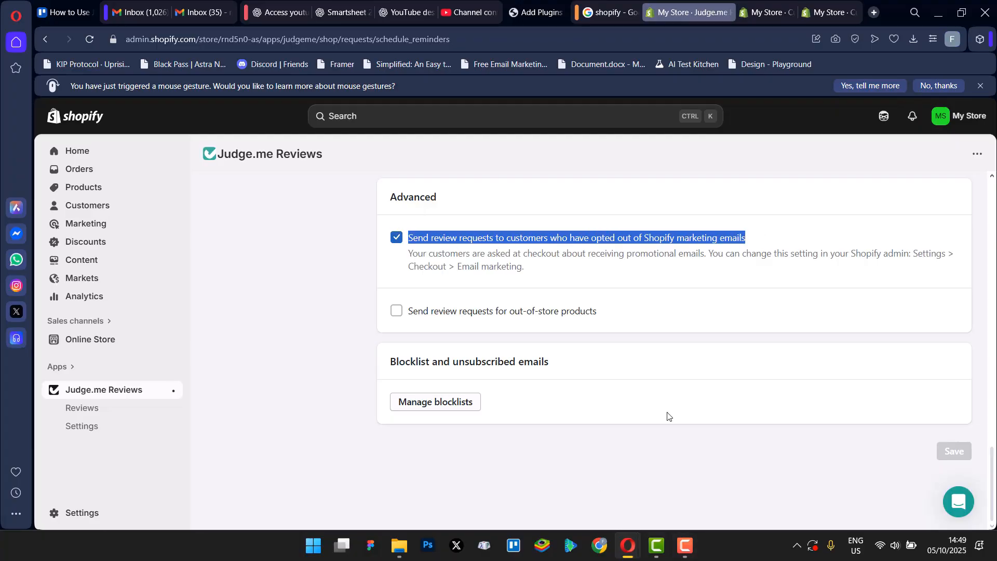
scroll(662, 375, up, 4)
scroll(664, 376, down, 4)
scroll(663, 376, up, 10)
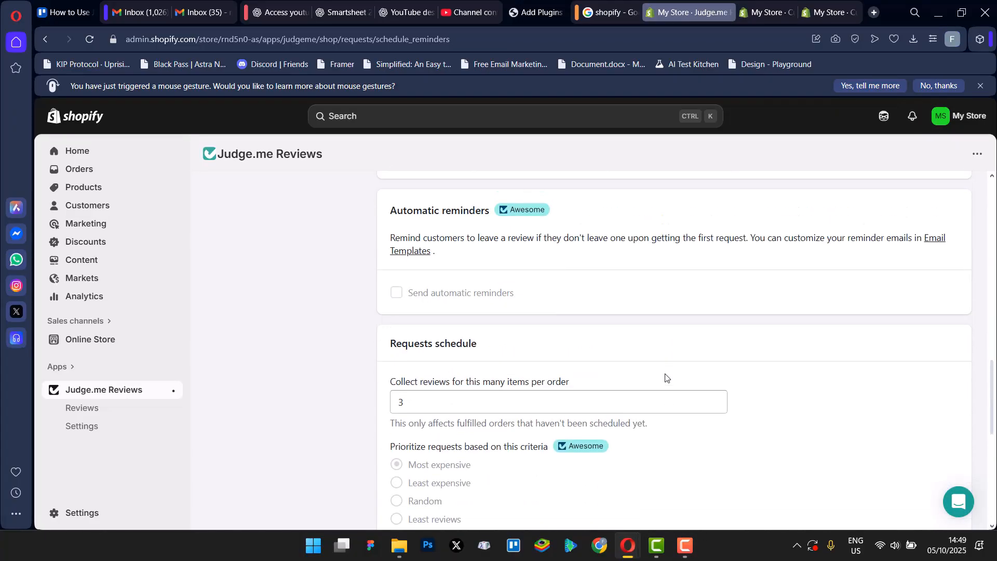
scroll(665, 379, down, 10)
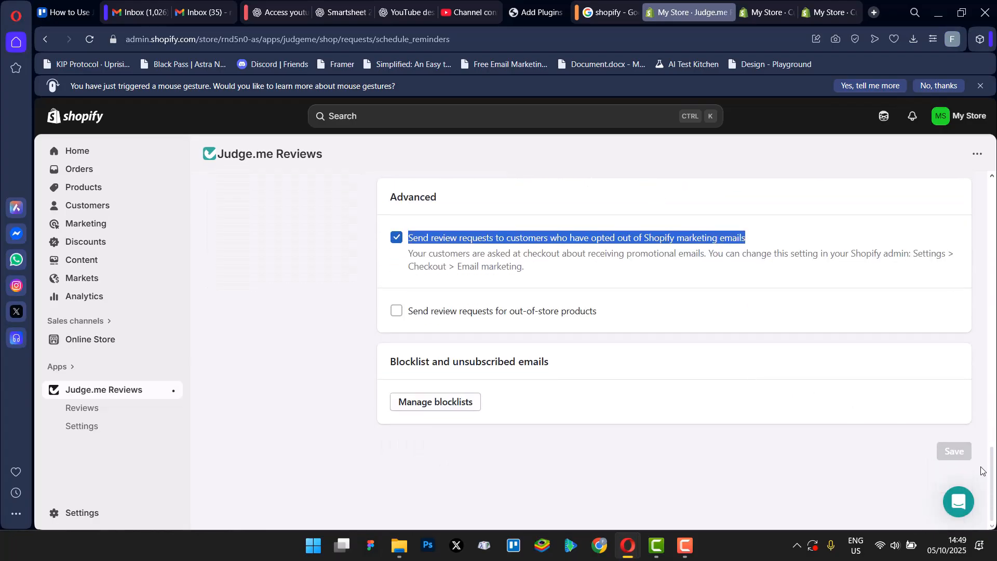
Step: Recheck the request timing for domestic and international orders
scroll(950, 448, up, 15)
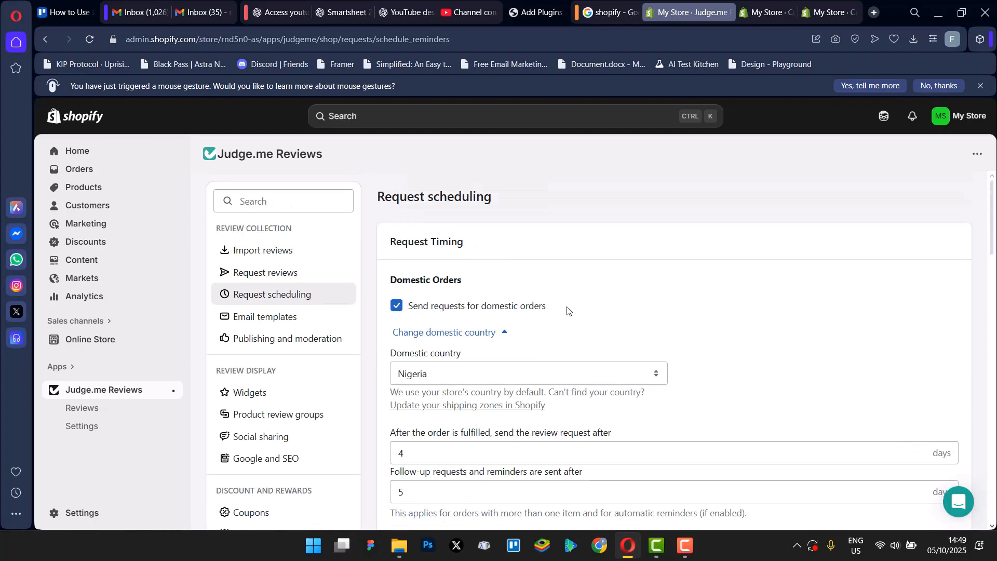
scroll(558, 320, down, 5)
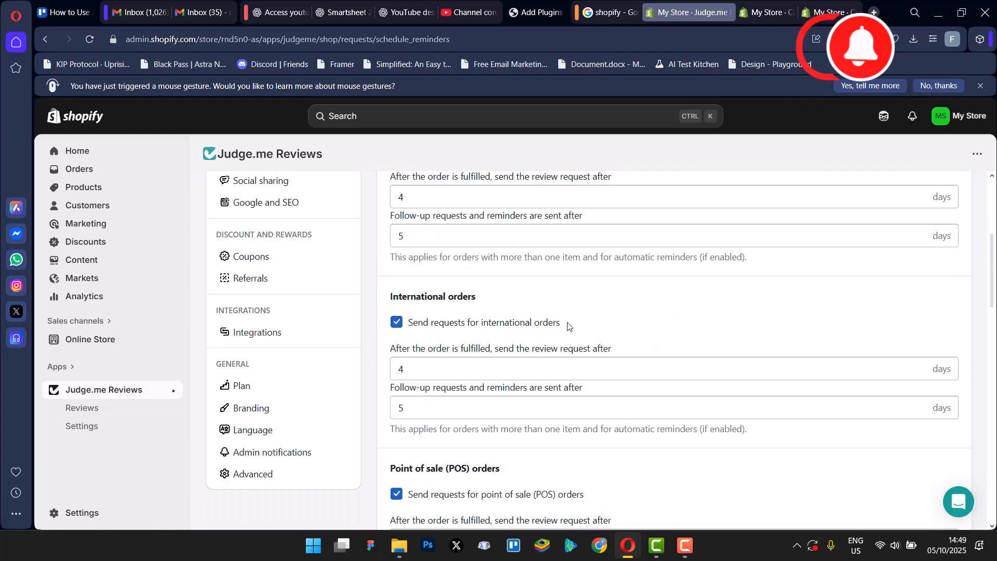
scroll(566, 324, up, 5)
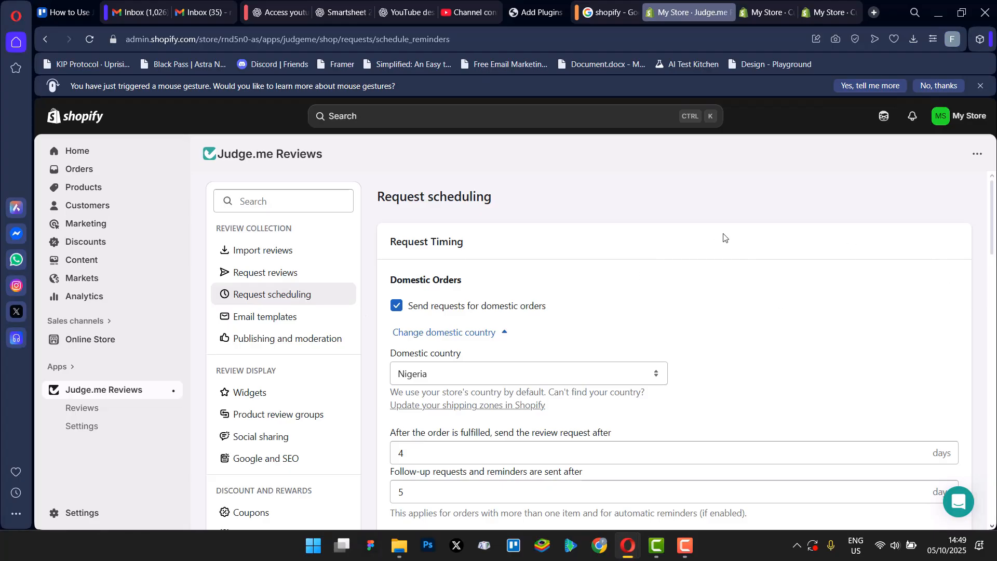
scroll(574, 315, down, 5)
scroll(605, 278, up, 5)
Step: Open the Request reviews settings and look through the email request options and collection channels
click(280, 272)
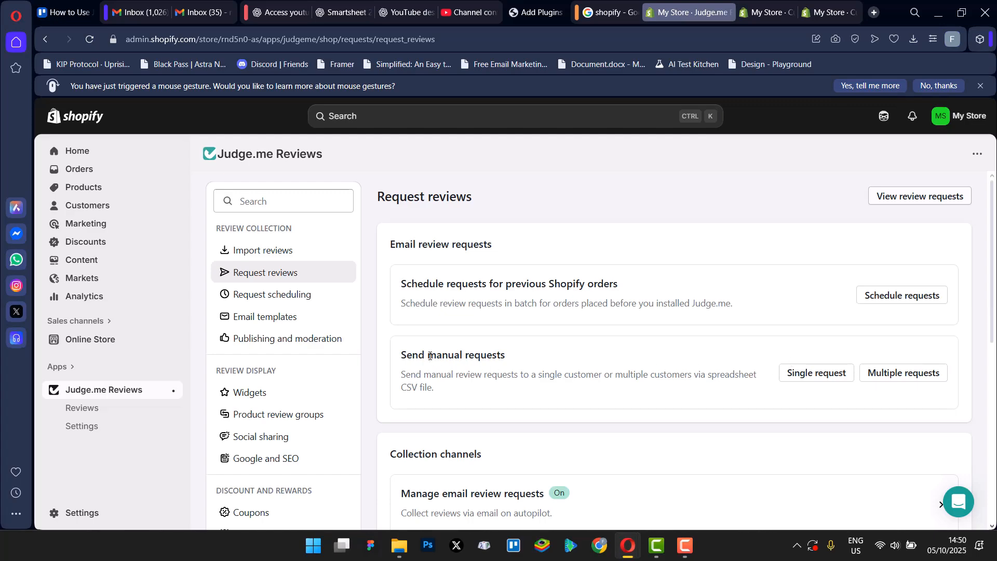
scroll(430, 357, down, 5)
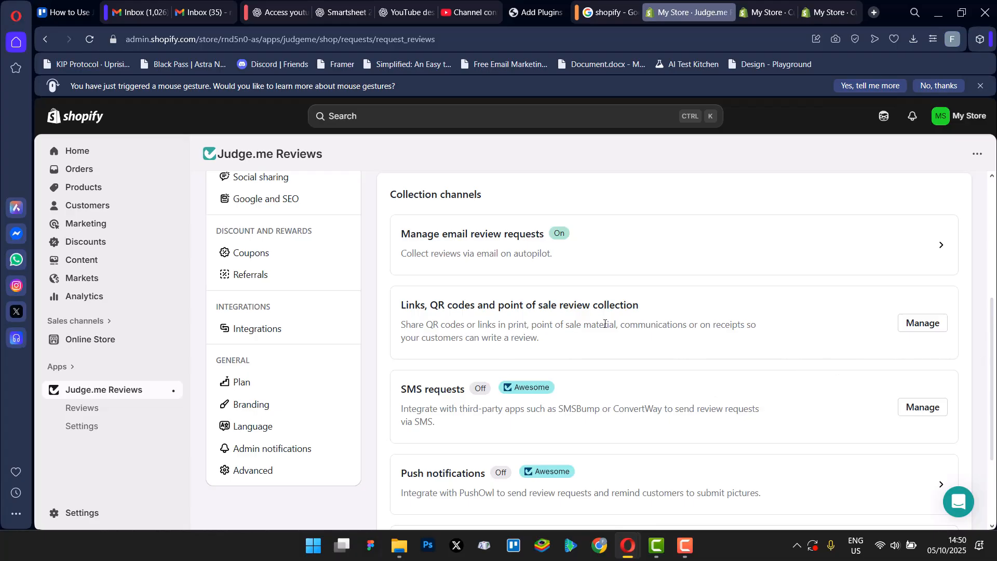
scroll(448, 355, down, 3)
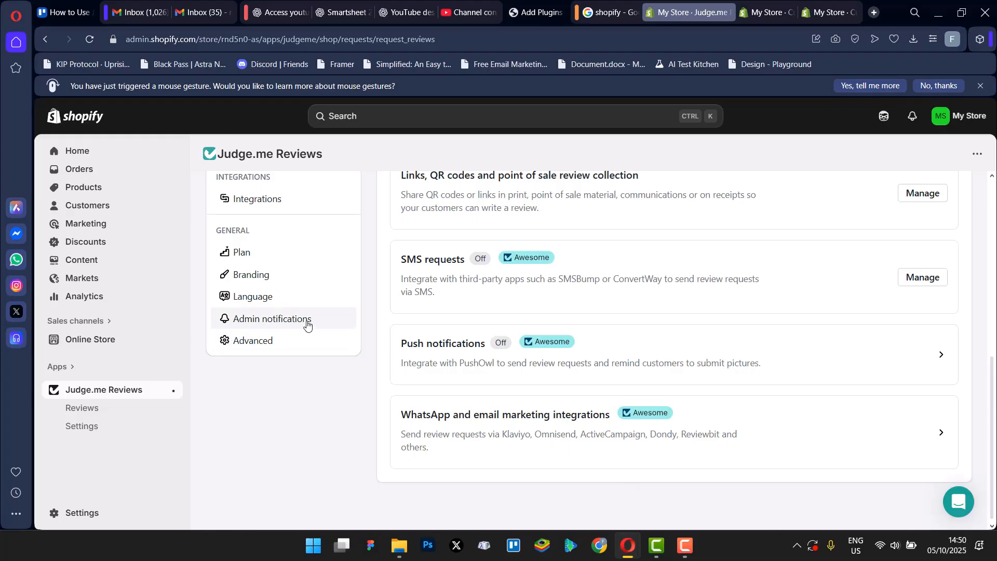
scroll(291, 300, up, 5)
scroll(311, 301, up, 3)
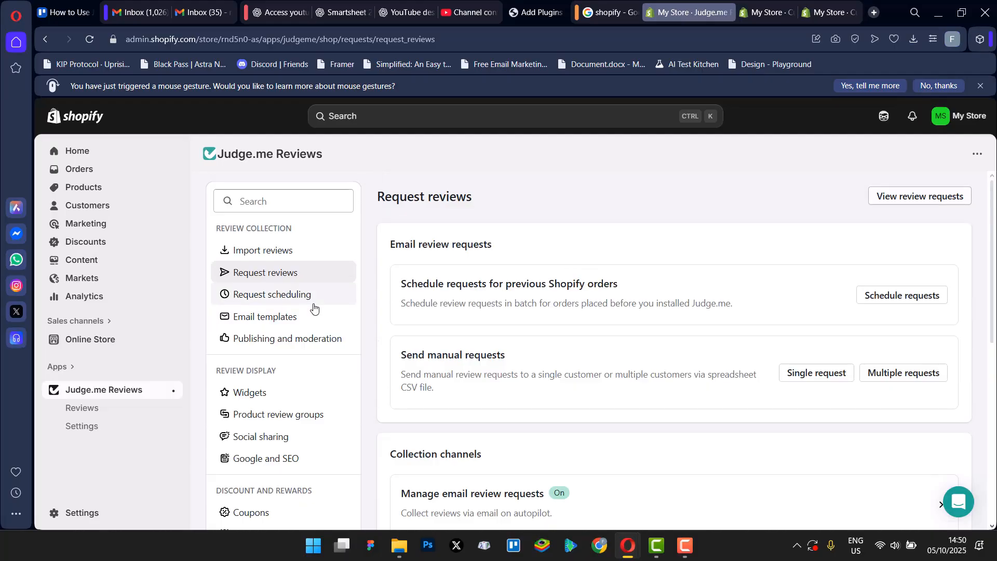
Step: Go back to the Judge.me settings and open the Review Widget's customization from the widget list
click(83, 427)
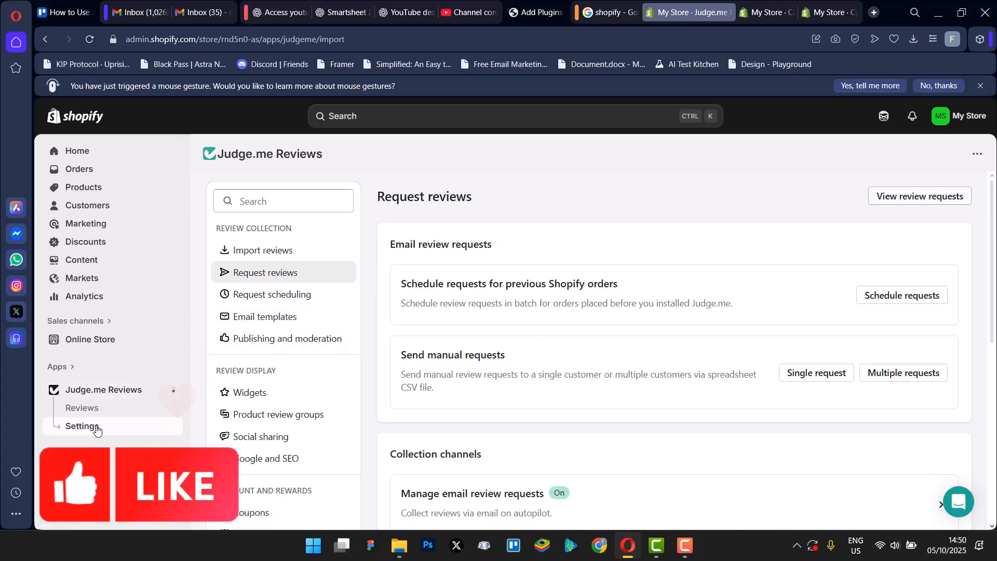
scroll(260, 270, down, 2)
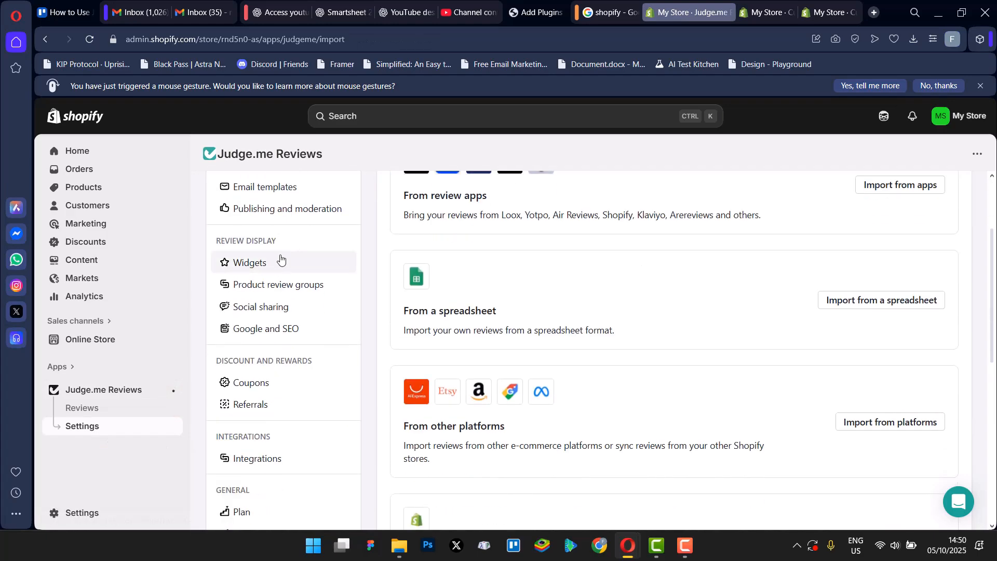
click(246, 270)
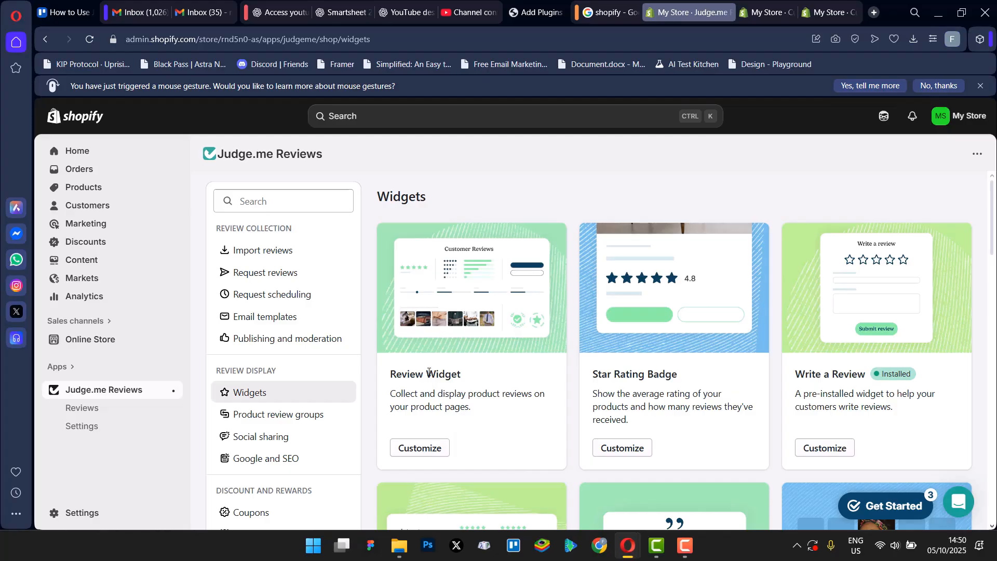
click(413, 449)
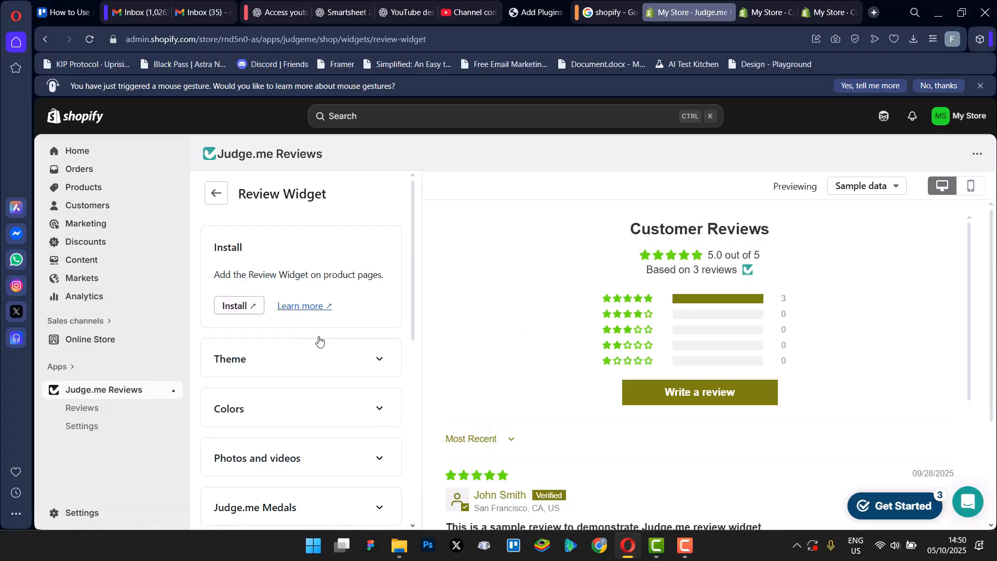
Step: Examine the Review Widget's customization sections and its sample review preview, including the merchant reply
scroll(382, 381, down, 1)
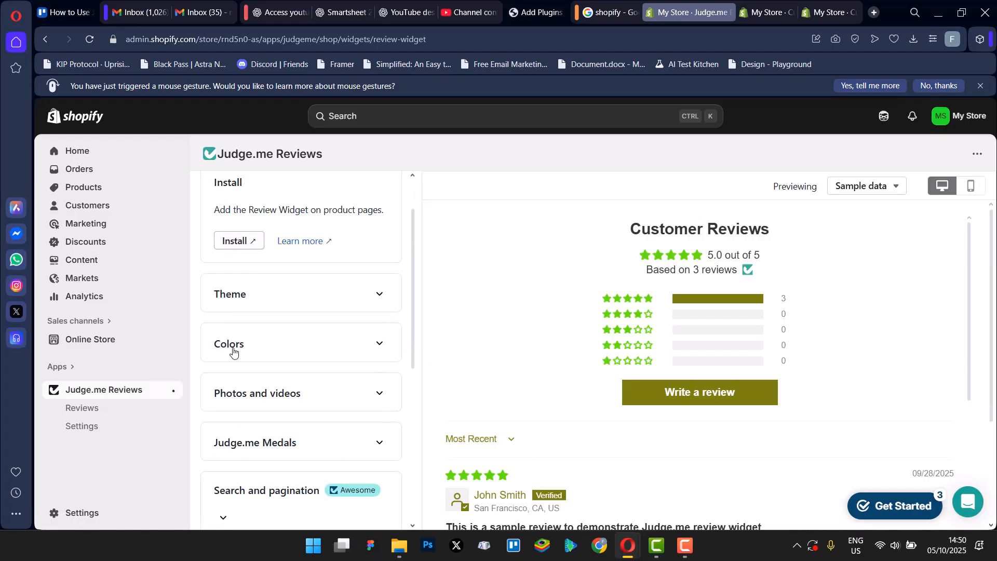
scroll(317, 400, down, 1)
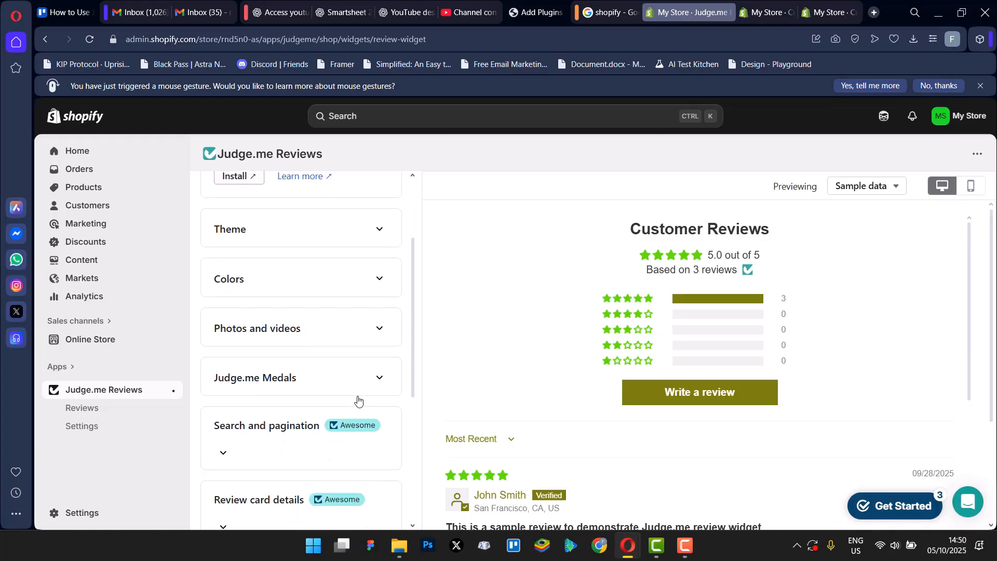
scroll(335, 374, down, 2)
scroll(568, 408, down, 5)
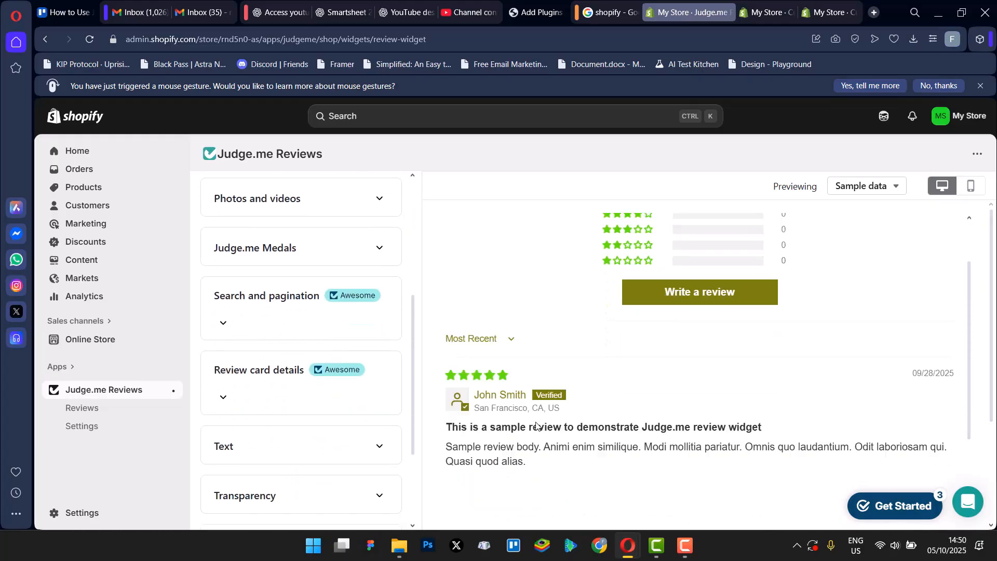
scroll(568, 395, up, 3)
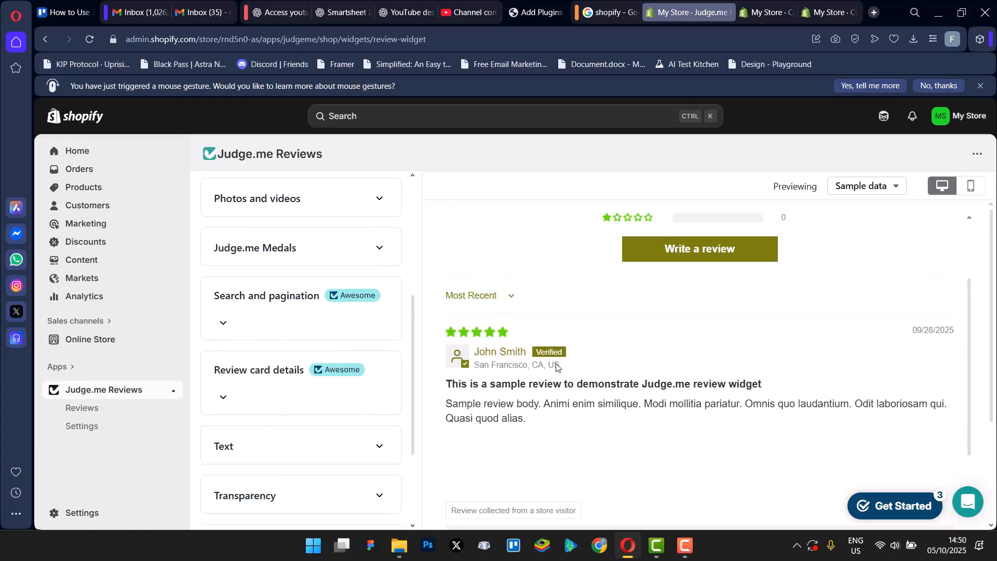
double_click(576, 418)
click(621, 418)
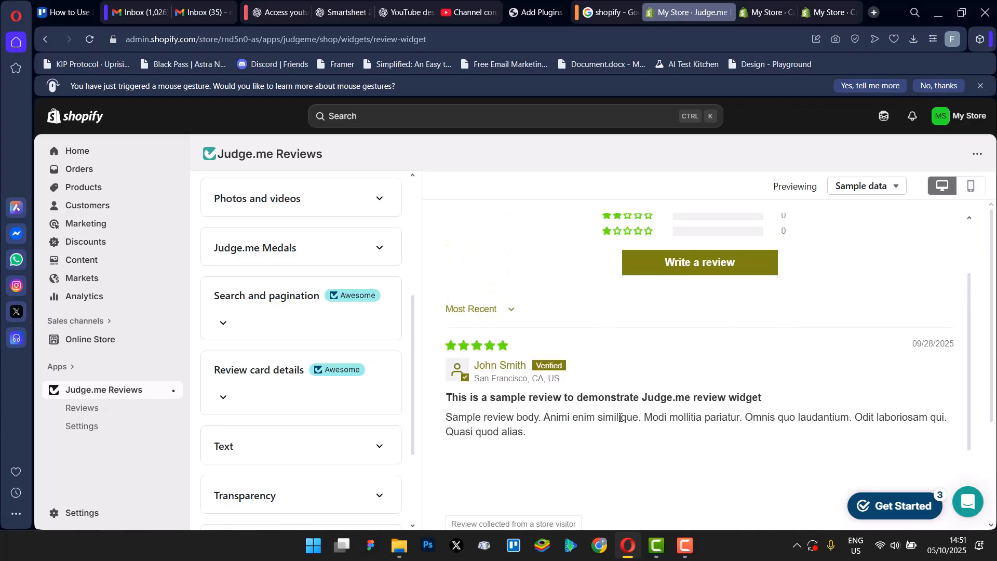
scroll(682, 410, up, 2)
scroll(681, 430, down, 8)
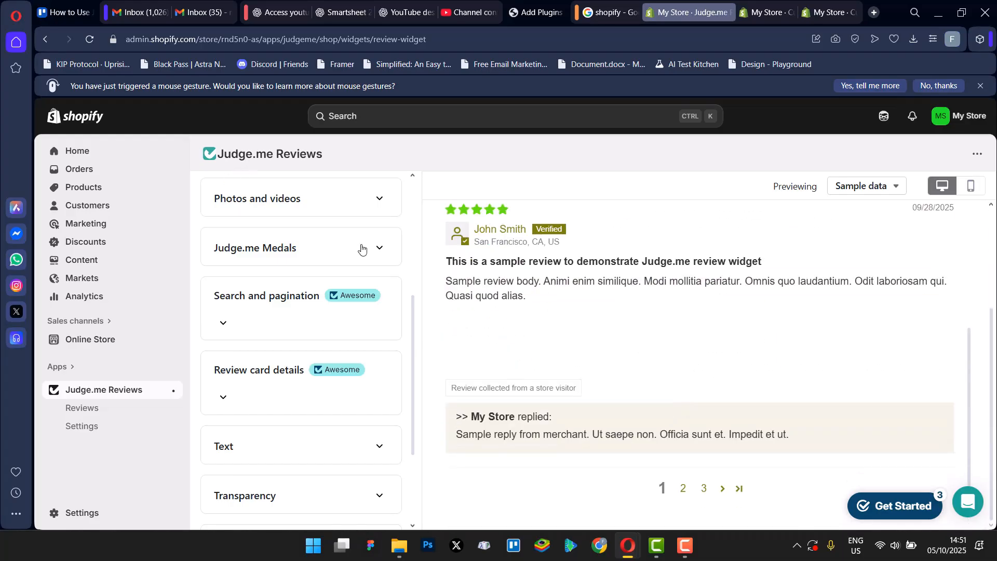
scroll(367, 244, up, 5)
Step: Return to the widget list, read the Write a Review description and look through the other widgets
click(217, 193)
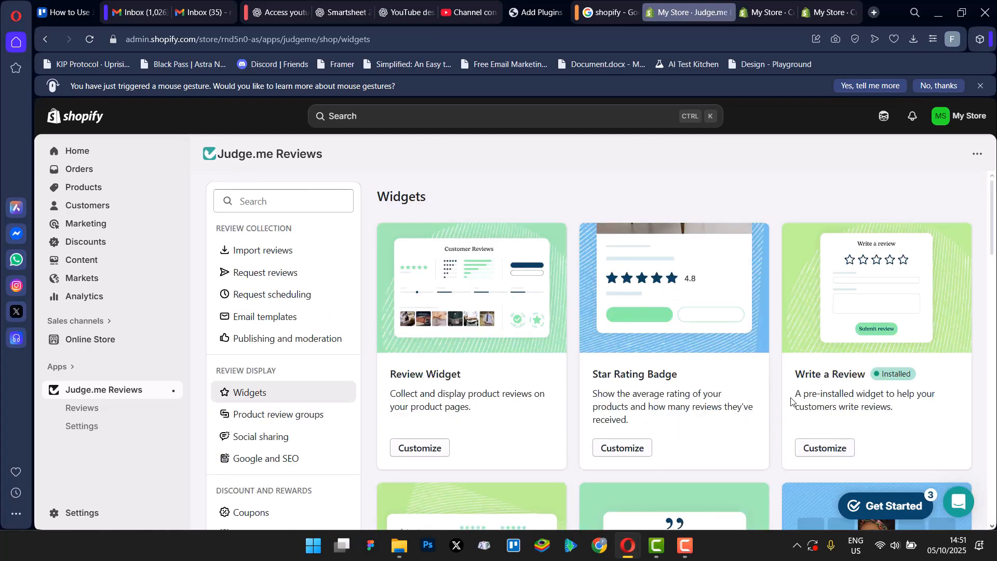
drag(791, 400, 880, 410)
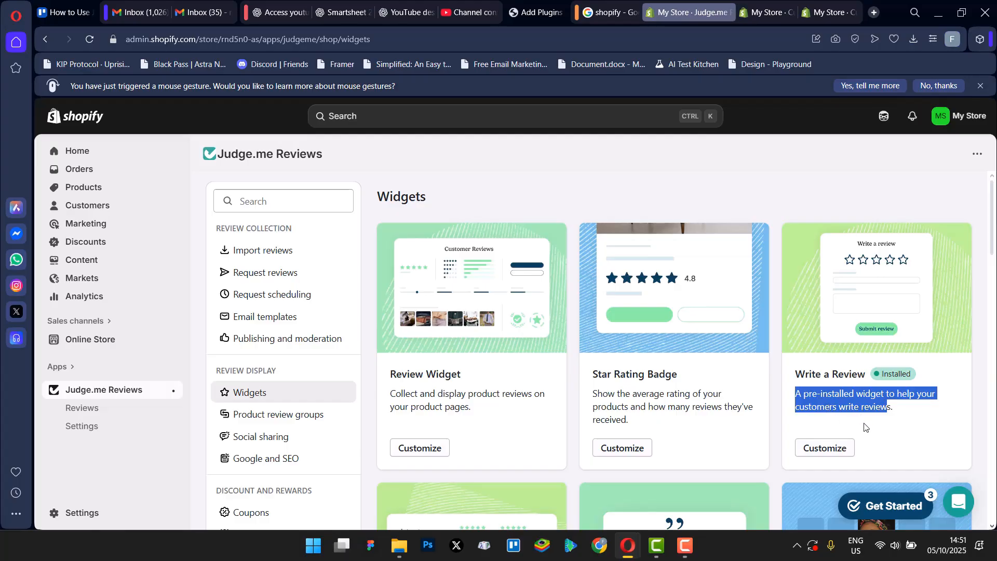
scroll(853, 409, down, 5)
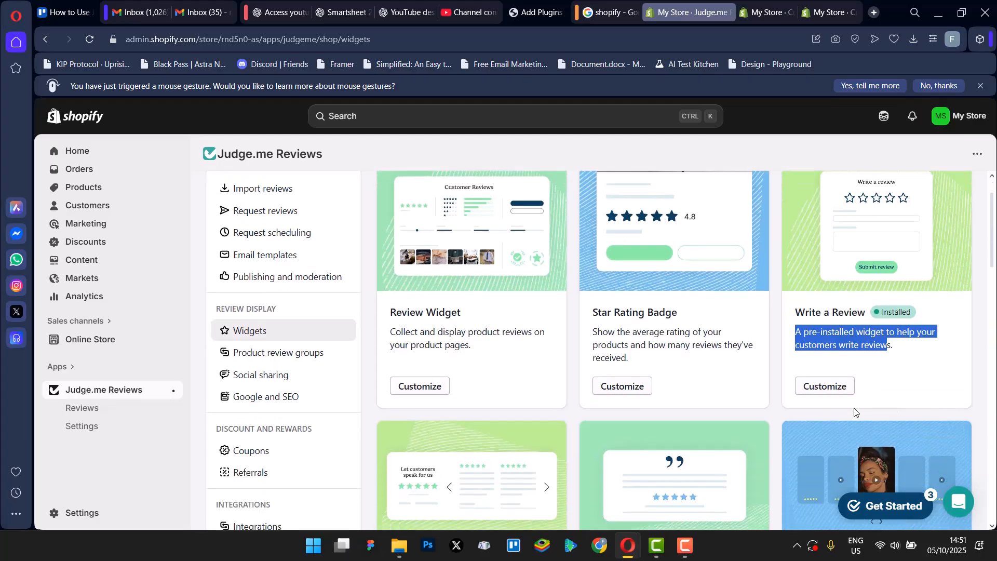
scroll(410, 354, down, 1)
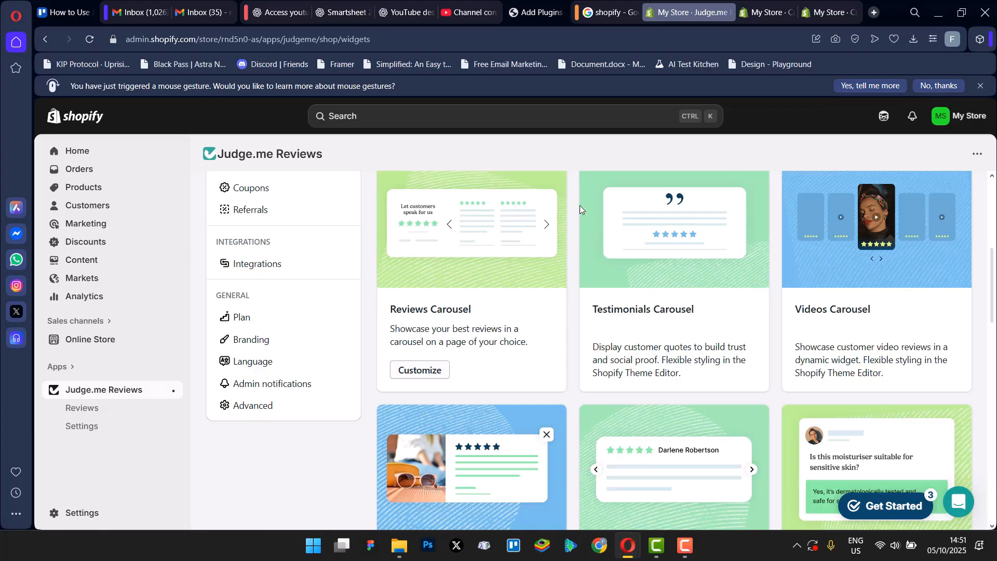
scroll(520, 356, down, 5)
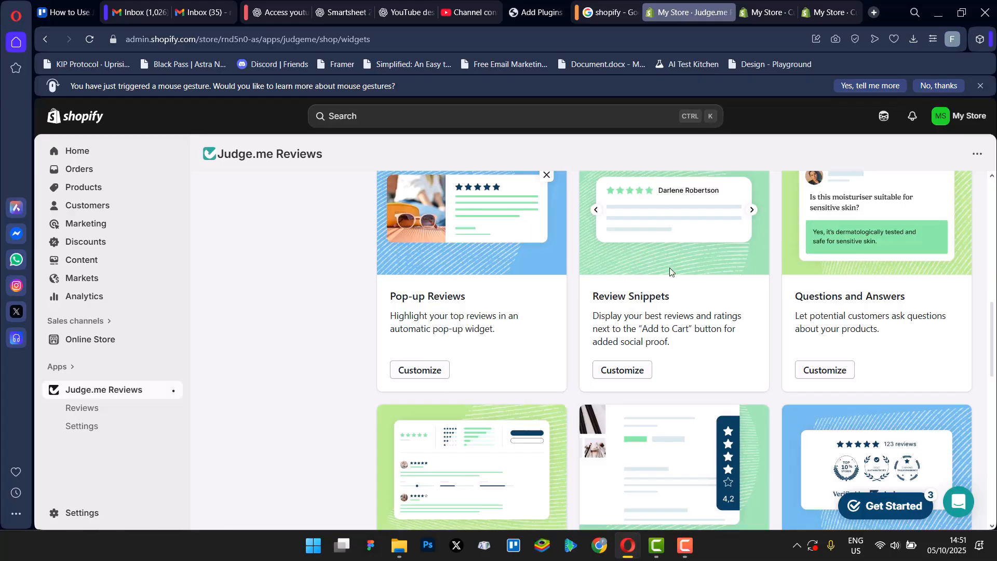
scroll(622, 420, up, 10)
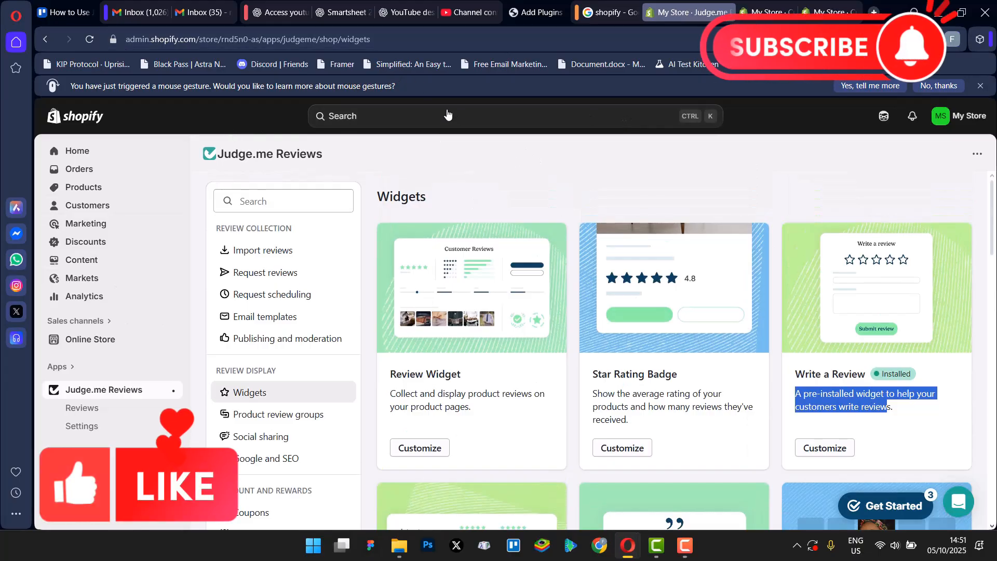
scroll(696, 338, down, 5)
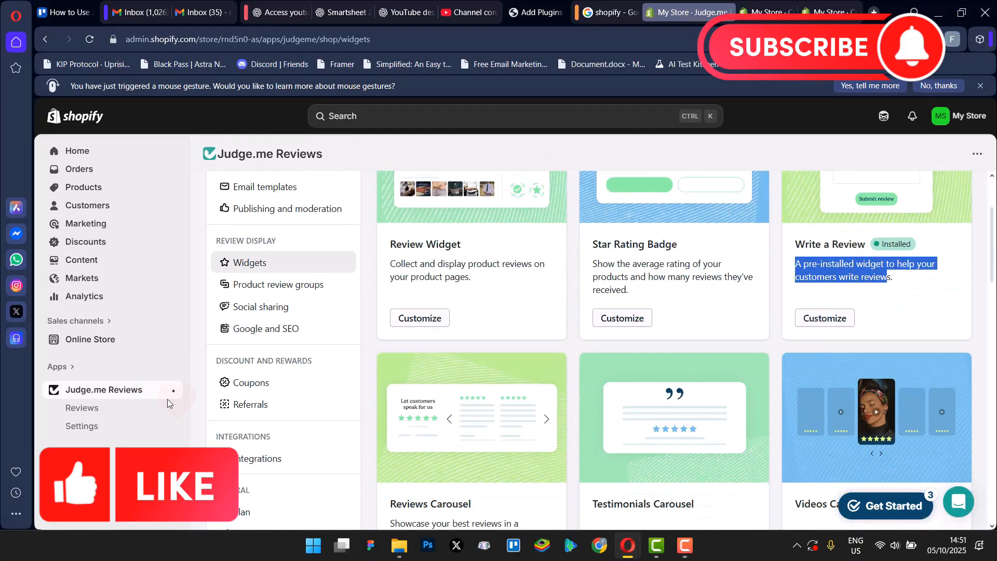
scroll(694, 343, down, 3)
scroll(668, 350, up, 8)
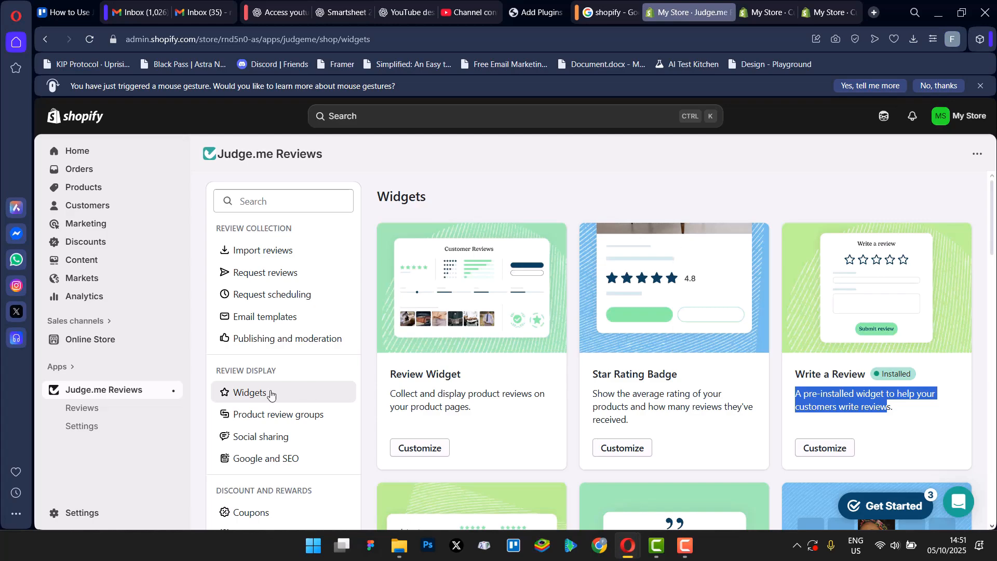
Step: Open the Judge.me Reviews page and examine its review management area
click(97, 408)
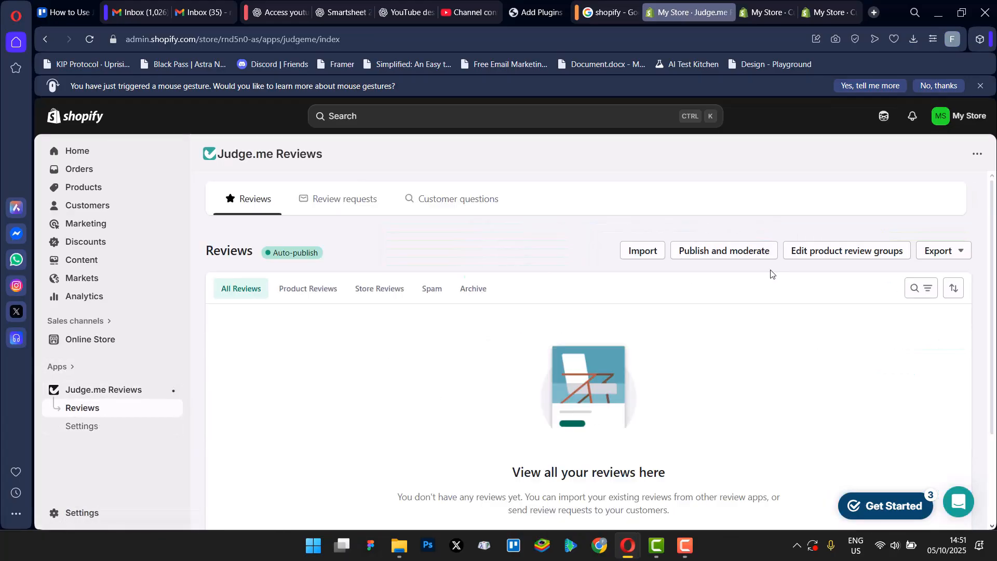
scroll(379, 327, down, 3)
scroll(385, 325, up, 3)
scroll(784, 452, down, 3)
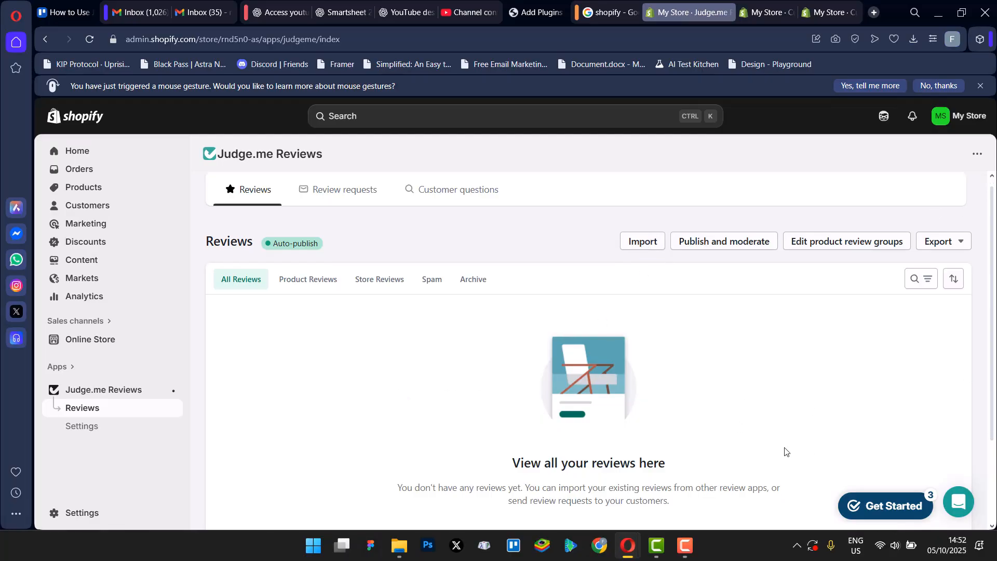